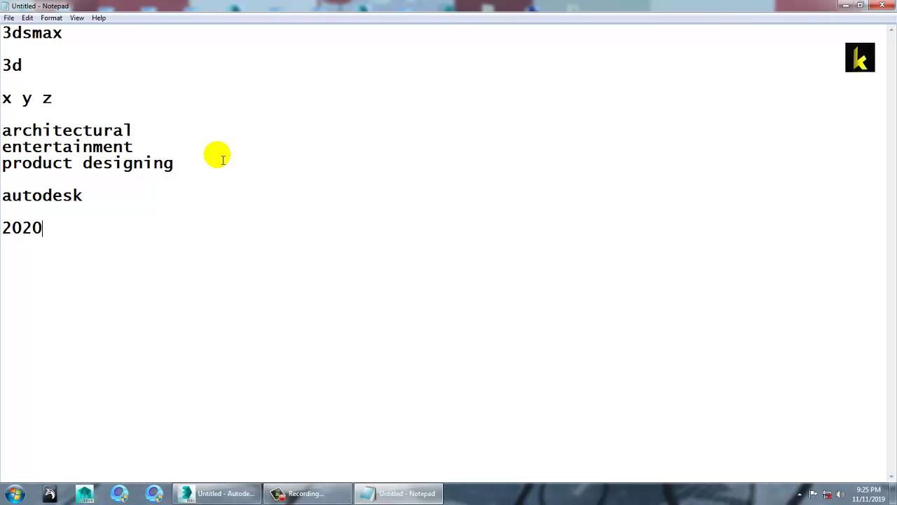
# Launch the English version of Autodesk 3ds Max 2016 from the installed programs
pyautogui.click(2, 495)
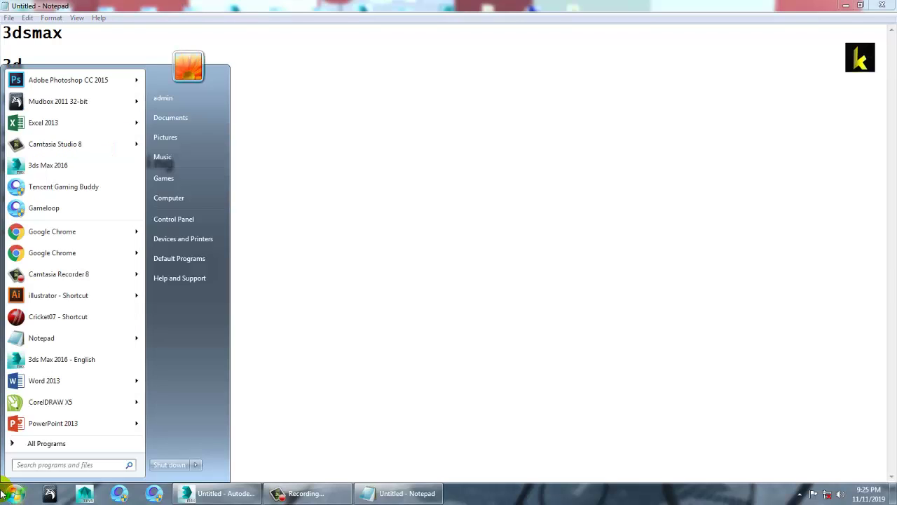
pyautogui.click(28, 444)
pyautogui.click(56, 236)
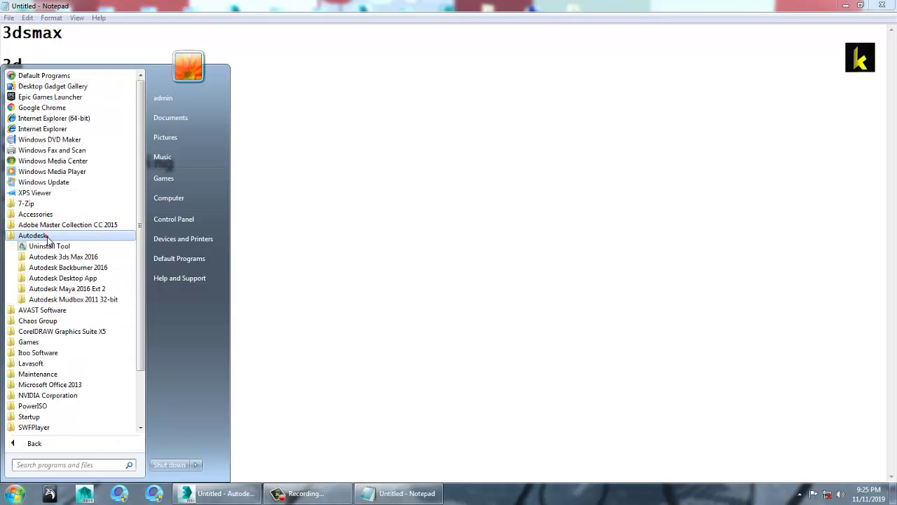
pyautogui.click(73, 256)
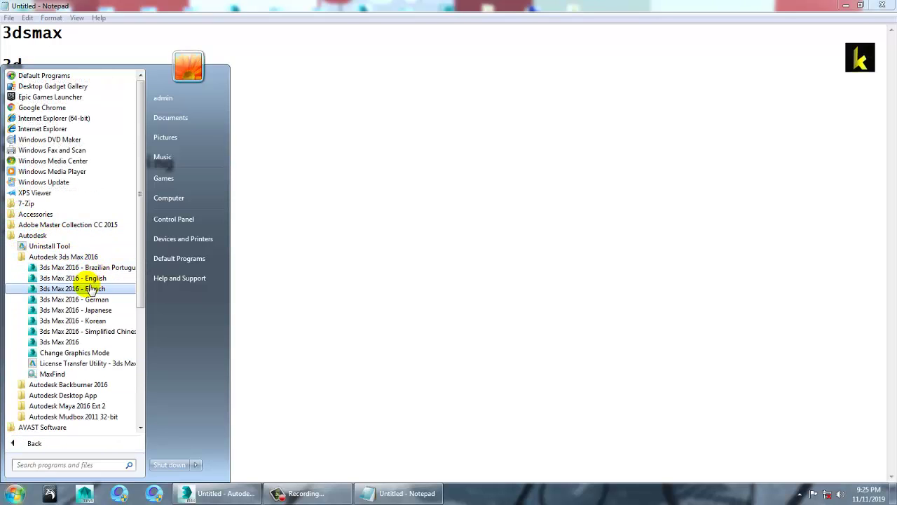
pyautogui.click(76, 281)
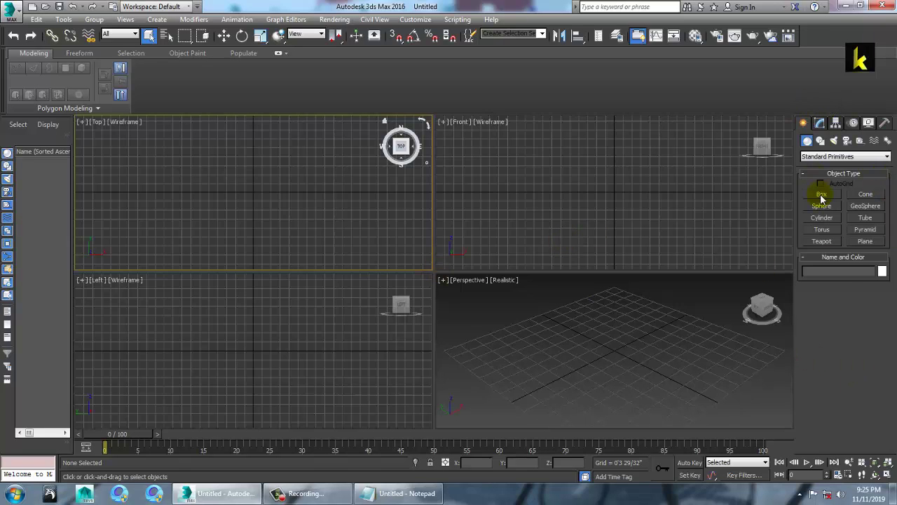
# Look through the interface customization options, including the Show UI choices for the command panel, toolbars, track bar and ribbon
pyautogui.click(415, 20)
pyautogui.moveTo(479, 105)
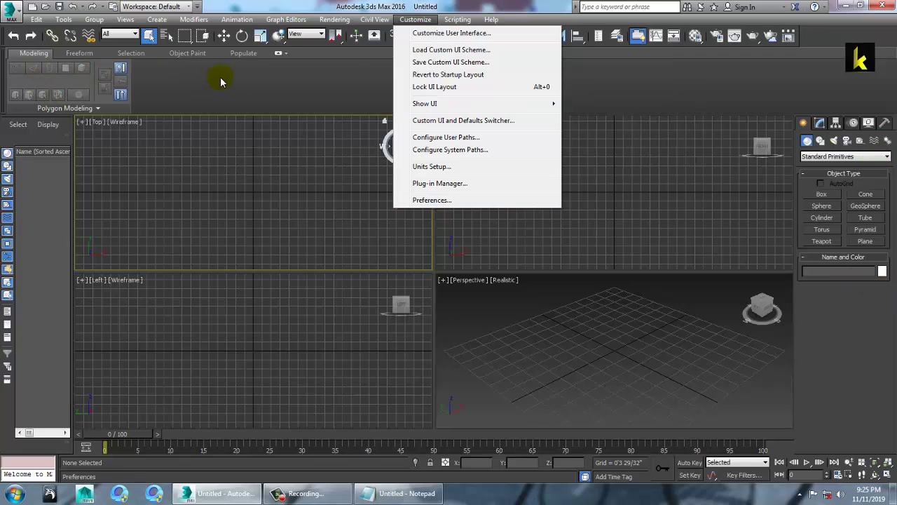
pyautogui.click(568, 414)
pyautogui.click(553, 250)
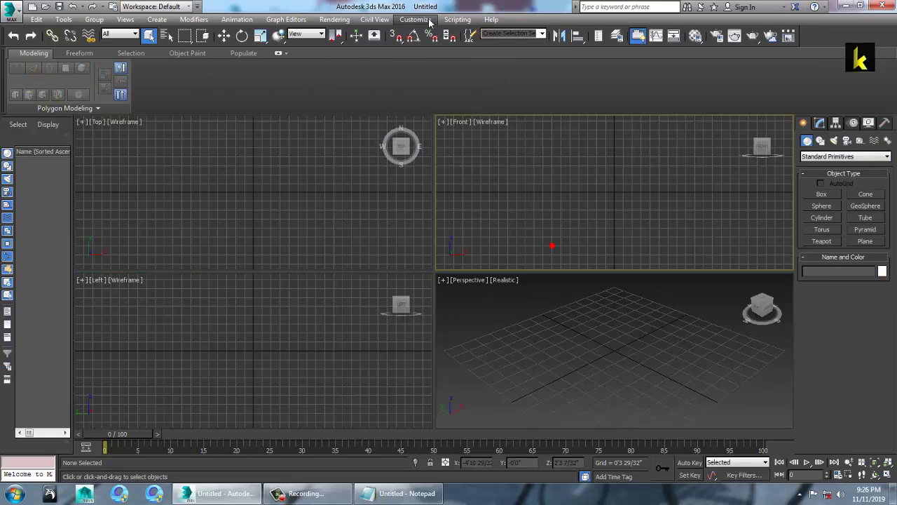
pyautogui.click(416, 19)
pyautogui.moveTo(531, 105)
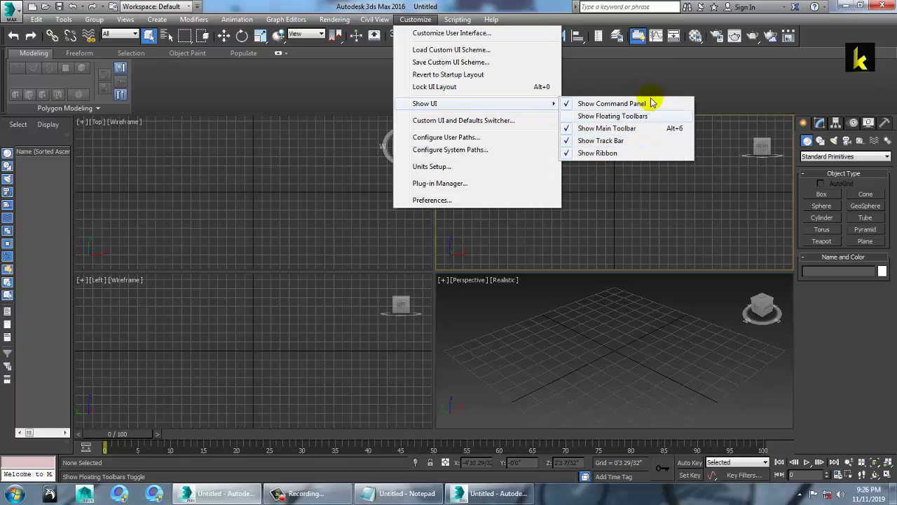
pyautogui.click(611, 357)
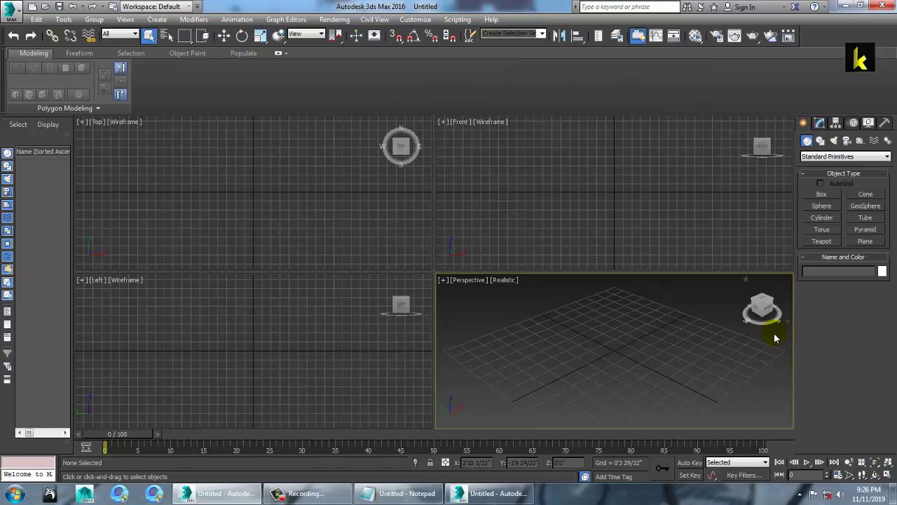
pyautogui.moveTo(115, 435); pyautogui.dragTo(56, 484)
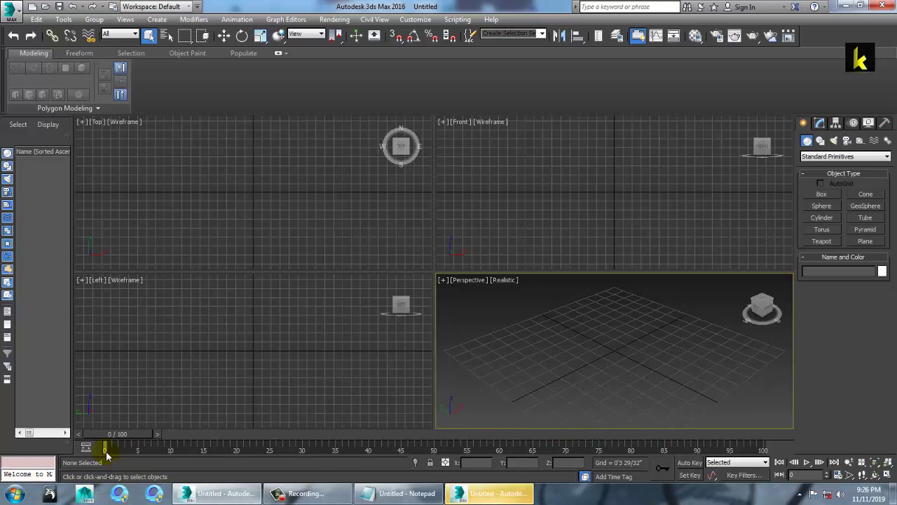
pyautogui.moveTo(125, 434); pyautogui.dragTo(610, 442)
pyautogui.moveTo(377, 476); pyautogui.dragTo(10, 494)
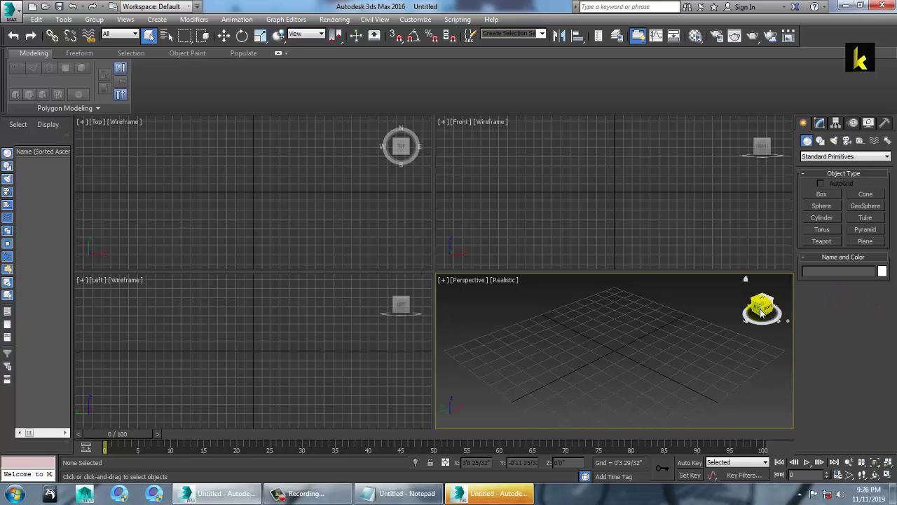
# Orbit the Perspective view to a lower angle and activate each of the four viewports in turn
pyautogui.moveTo(757, 307); pyautogui.dragTo(727, 288)
pyautogui.click(607, 195)
pyautogui.click(331, 185)
pyautogui.click(286, 371)
pyautogui.click(676, 391)
pyautogui.click(591, 180)
pyautogui.click(266, 259)
pyautogui.click(258, 288)
pyautogui.click(474, 361)
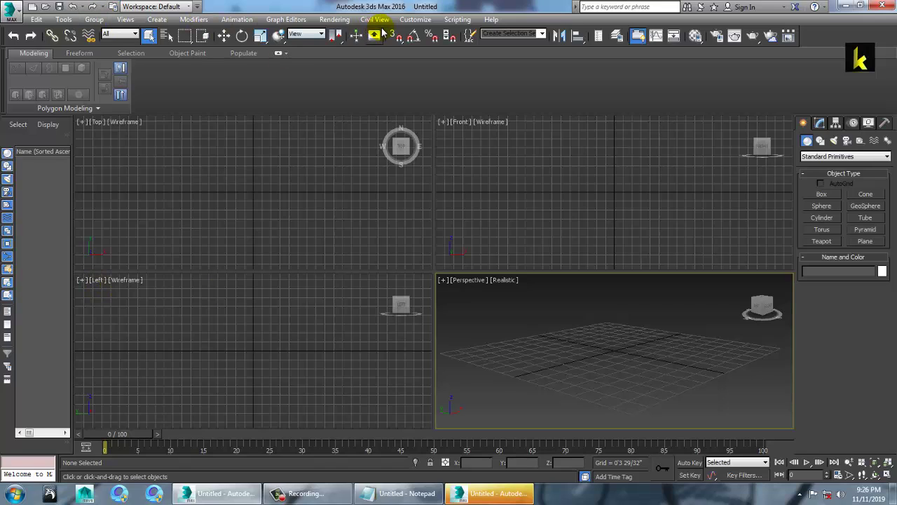
# Widen the Scene Explorer and view the list of view types available for the Front viewport
pyautogui.moveTo(76, 209); pyautogui.dragTo(110, 224)
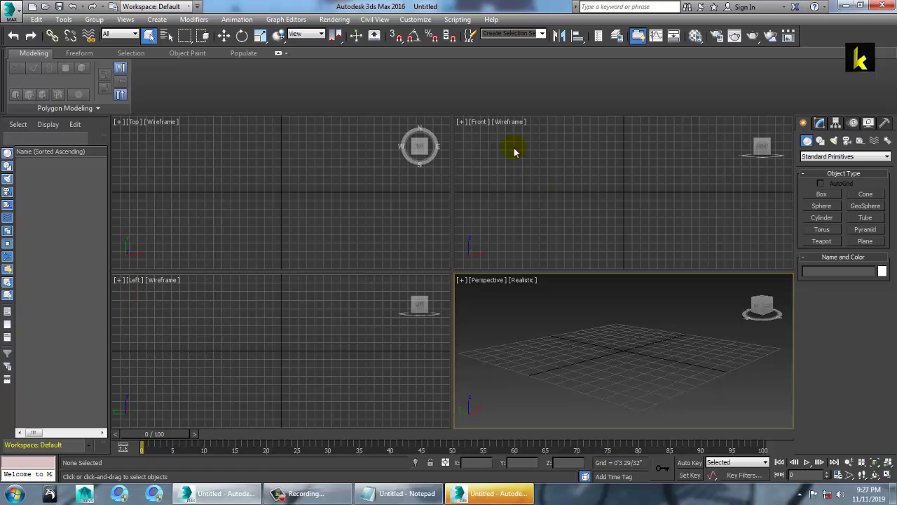
pyautogui.click(481, 125)
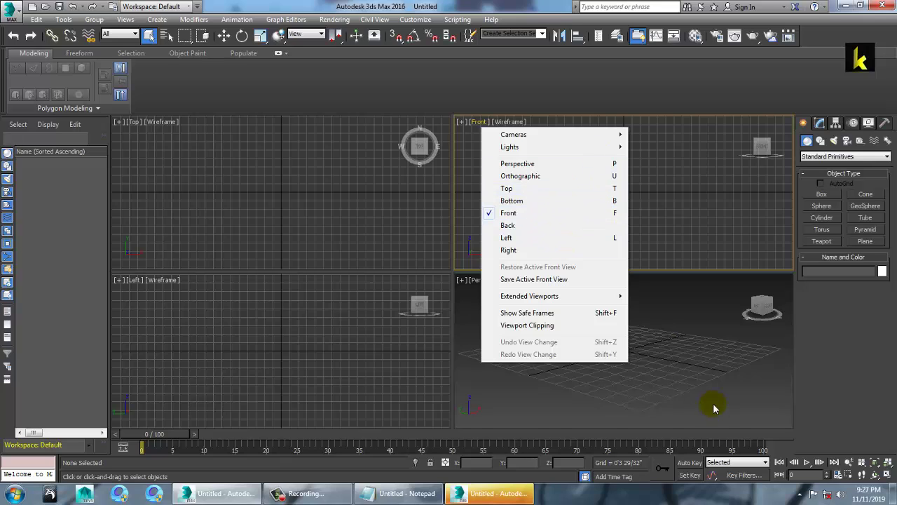
pyautogui.click(666, 339)
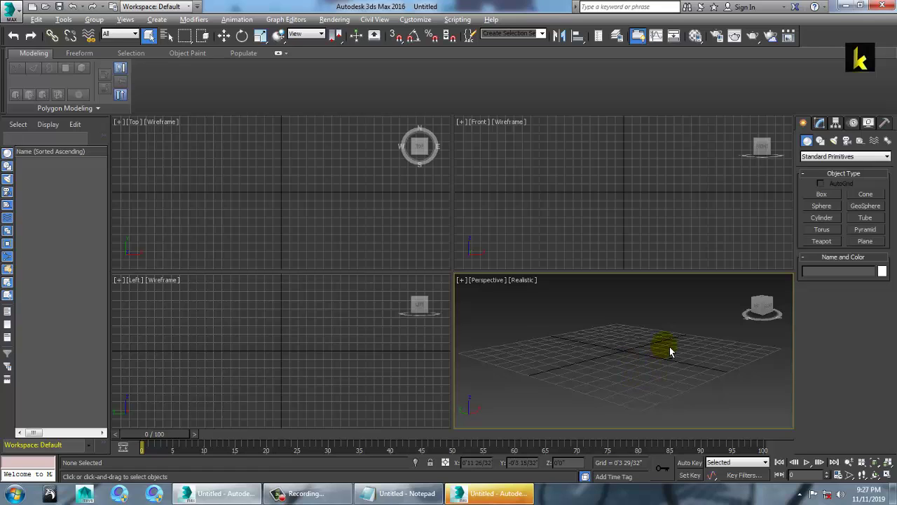
# Orbit the Perspective view to a higher angle and activate the Front, Top and Left viewports in turn
pyautogui.keyDown('alt'); pyautogui.moveTo(668, 352); pyautogui.dragTo(617, 350, button='middle'); pyautogui.keyUp('alt')
pyautogui.click(502, 154)
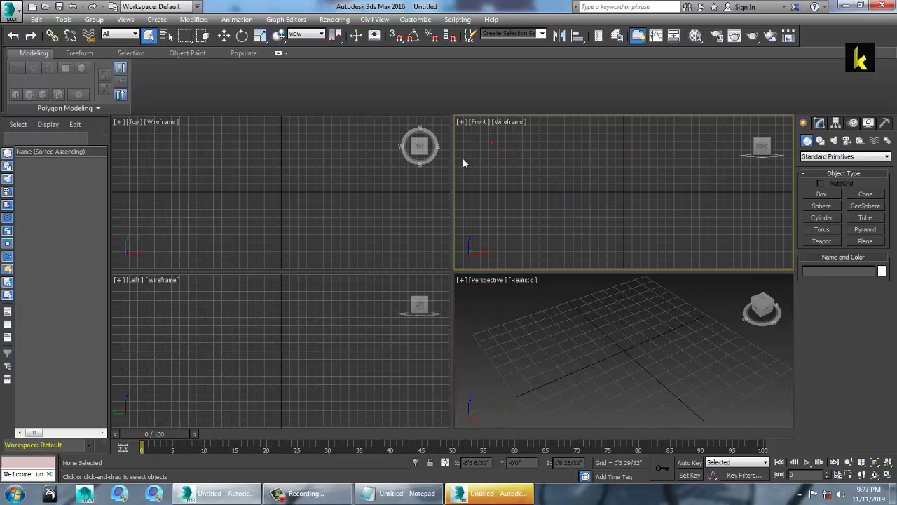
pyautogui.click(199, 178)
pyautogui.click(213, 324)
pyautogui.click(620, 205)
pyautogui.click(246, 185)
pyautogui.click(281, 329)
pyautogui.click(627, 226)
# Orbit the Front viewport into an orthographic view and restore it to the Front view
pyautogui.keyDown('alt'); pyautogui.moveTo(642, 219); pyautogui.dragTo(489, 138, button='middle'); pyautogui.keyUp('alt')
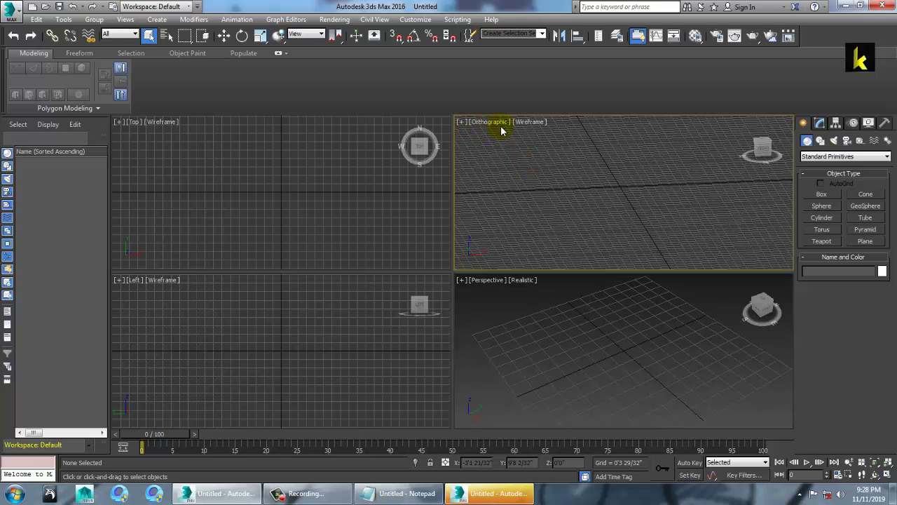
pyautogui.click(482, 122)
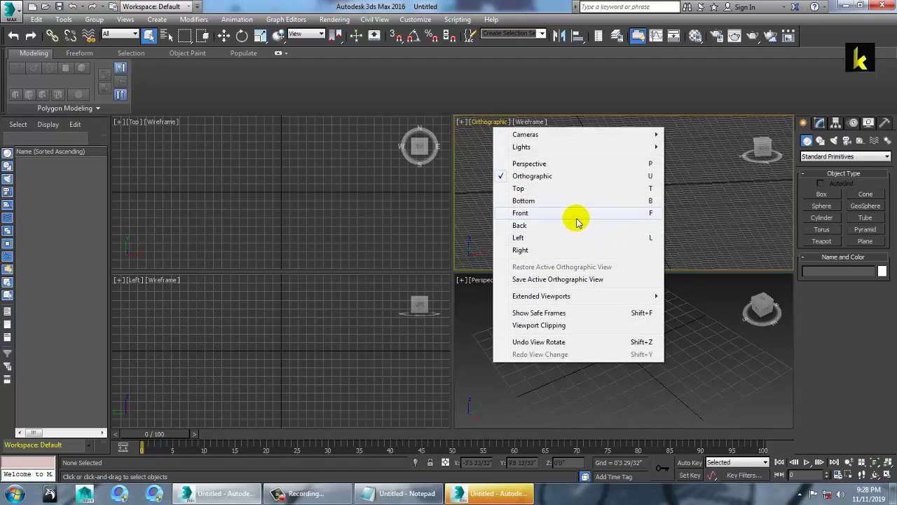
pyautogui.click(577, 213)
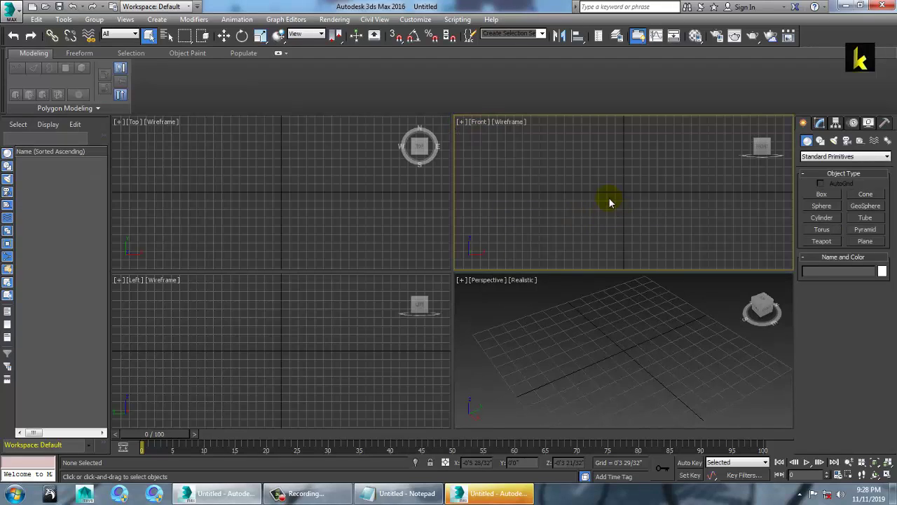
# Activate the Top, Left and Front viewports in turn and zoom the Front viewport in and out
pyautogui.moveTo(585, 197); pyautogui.dragTo(583, 197, button='middle')
pyautogui.middleClick(351, 210)
pyautogui.middleClick(336, 312)
pyautogui.middleClick(306, 166)
pyautogui.middleClick(625, 202)
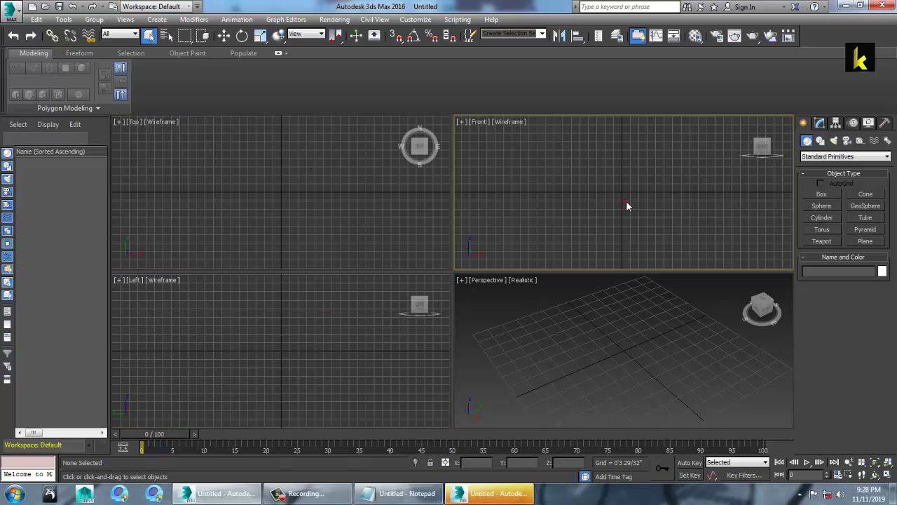
pyautogui.scroll(1, 619, 192)
pyautogui.scroll(-3, 621, 198)
pyautogui.scroll(3, 625, 204)
pyautogui.scroll(-2, 625, 207)
pyautogui.scroll(2, 625, 207)
pyautogui.scroll(-3, 625, 210)
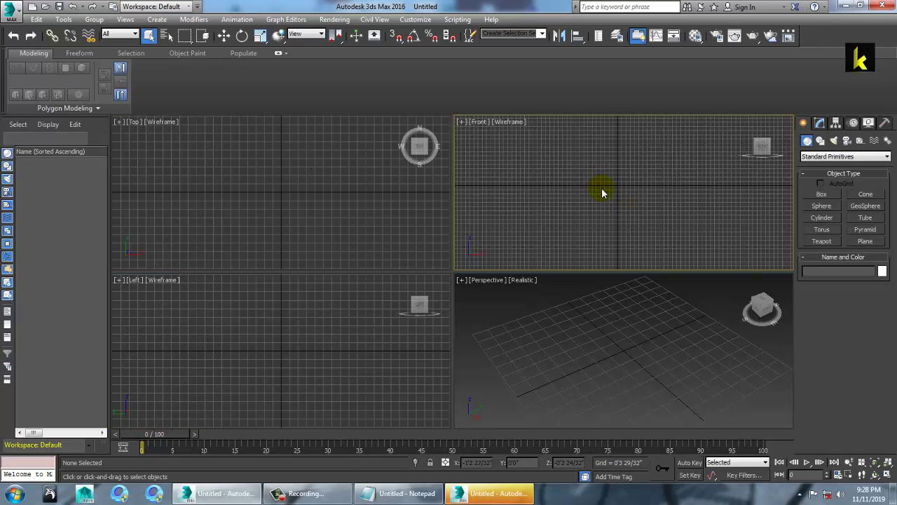
# Pan the grids in the Front, Top and Left viewports away from their centers
pyautogui.moveTo(603, 195); pyautogui.dragTo(541, 214, button='middle')
pyautogui.moveTo(260, 192); pyautogui.dragTo(260, 247, button='middle')
pyautogui.moveTo(267, 334); pyautogui.dragTo(239, 335, button='middle')
# Orbit and pan the Perspective viewport to view the grid from another side
pyautogui.keyDown('alt'); pyautogui.moveTo(606, 374); pyautogui.dragTo(611, 354, button='middle'); pyautogui.keyUp('alt')
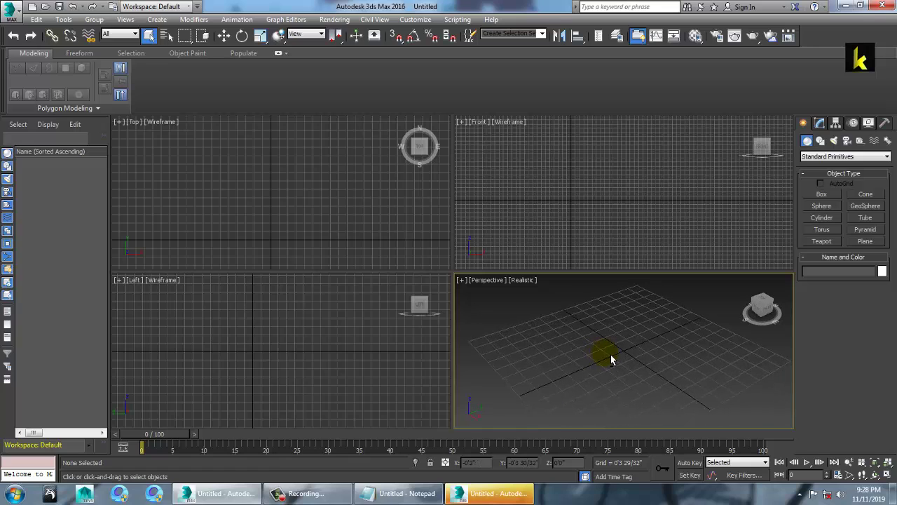
pyautogui.keyDown('alt'); pyautogui.moveTo(610, 354); pyautogui.dragTo(690, 348, button='middle'); pyautogui.keyUp('alt')
pyautogui.click(764, 307)
pyautogui.moveTo(762, 306)
pyautogui.mouseDown()
pyautogui.moveTo(732, 340)
pyautogui.moveTo(743, 297)
pyautogui.moveTo(760, 318)
pyautogui.moveTo(744, 298)
pyautogui.moveTo(751, 312)
pyautogui.mouseUp()
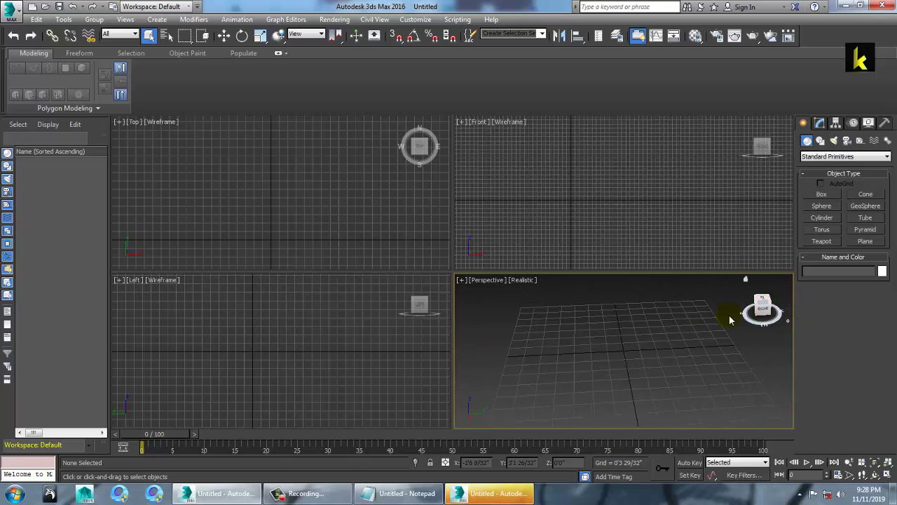
pyautogui.keyDown('alt'); pyautogui.moveTo(597, 339); pyautogui.dragTo(621, 359, button='middle'); pyautogui.keyUp('alt')
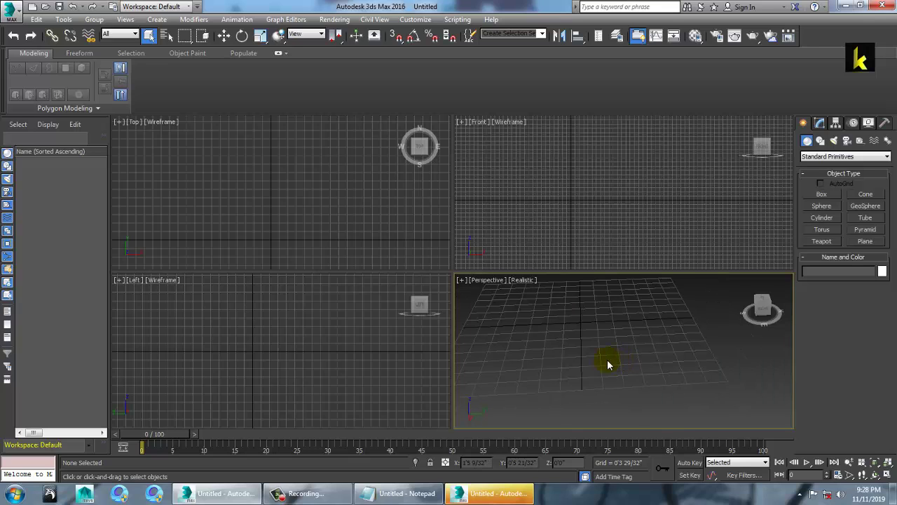
pyautogui.moveTo(588, 363); pyautogui.dragTo(636, 369, button='middle')
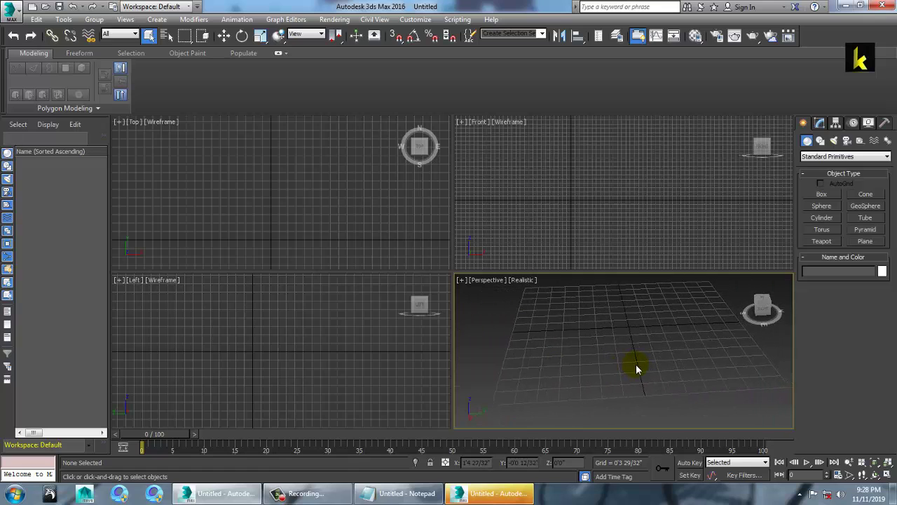
# Switch to Notepad and add the lines "Polygon Modeling" and "Spline Modeling" below 2020
pyautogui.click(409, 493)
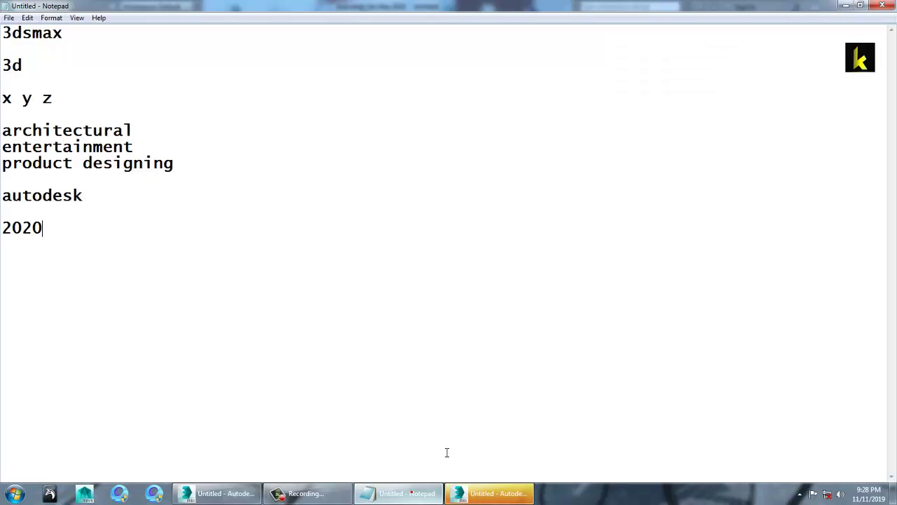
pyautogui.click(200, 248)
pyautogui.press('Return')
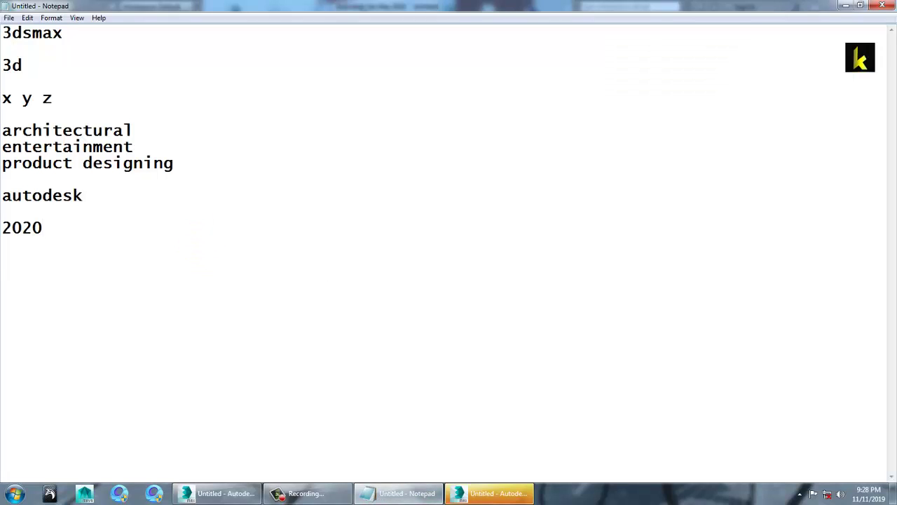
pyautogui.write('Polygon M')
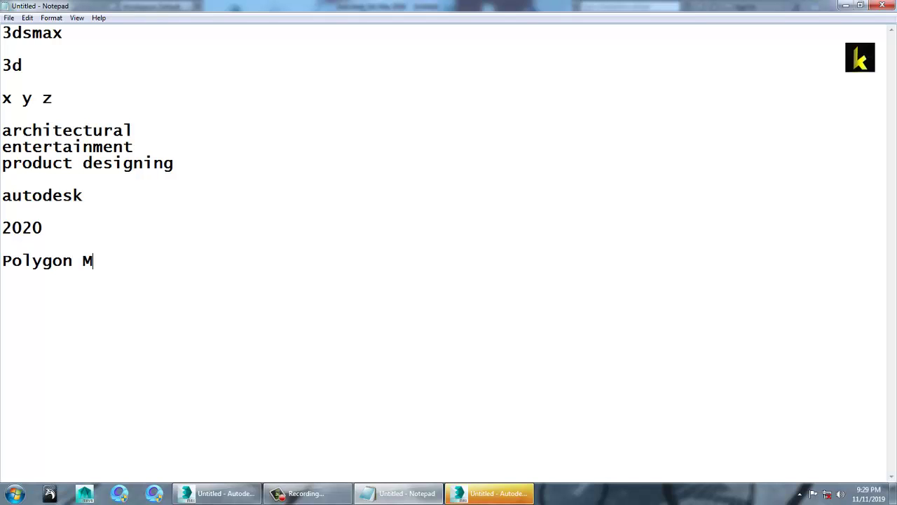
pyautogui.write('odeling  Spline M')
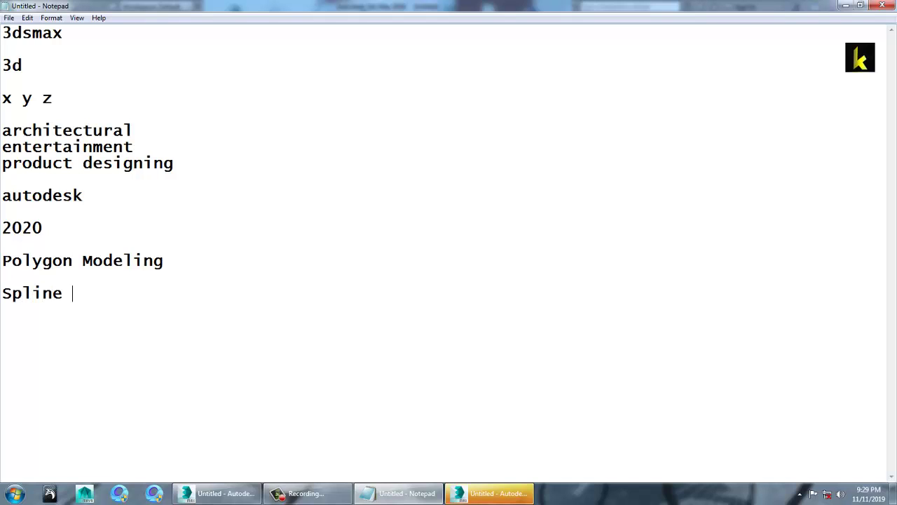
pyautogui.write('odeling')
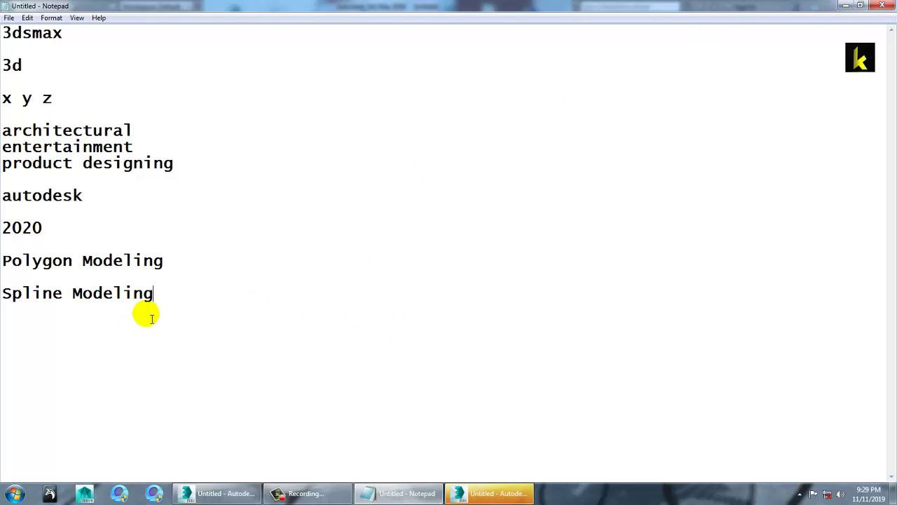
# Highlight the Polygon Modeling and Spline Modeling lines for review and return to 3ds Max
pyautogui.moveTo(180, 294); pyautogui.dragTo(4, 253)
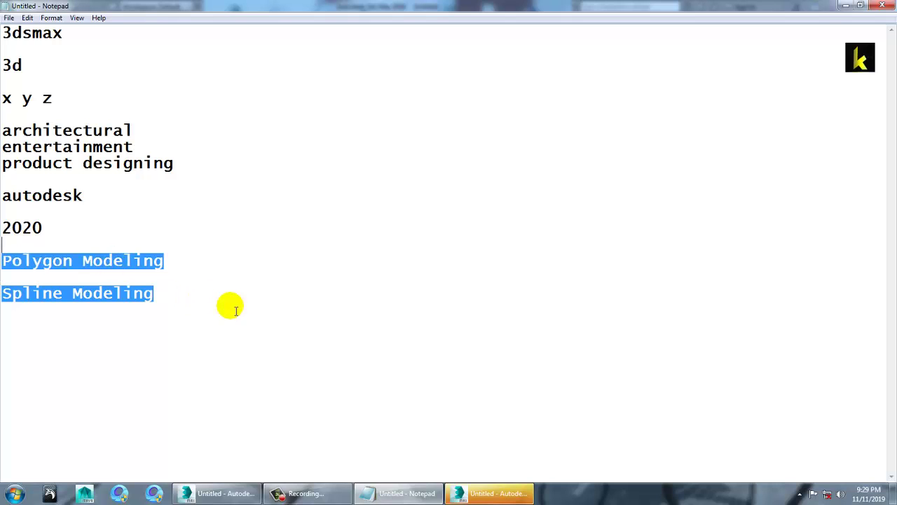
pyautogui.moveTo(204, 295); pyautogui.dragTo(5, 254)
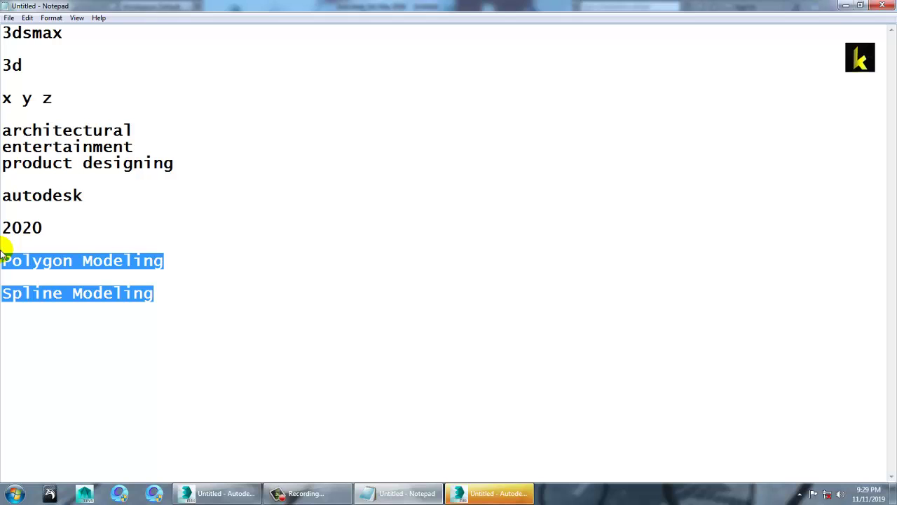
pyautogui.moveTo(189, 266); pyautogui.dragTo(3, 263)
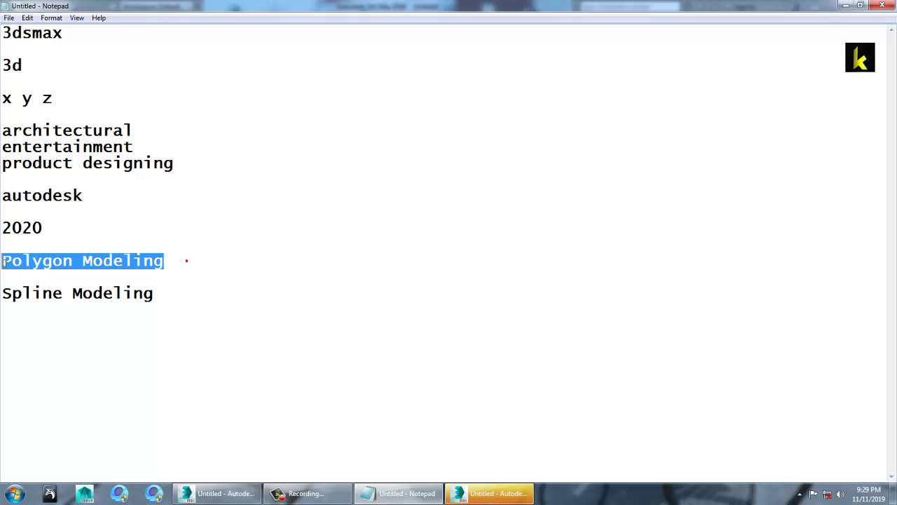
pyautogui.click(156, 295)
pyautogui.hotkey('shift', 'Home')
pyautogui.click(185, 263)
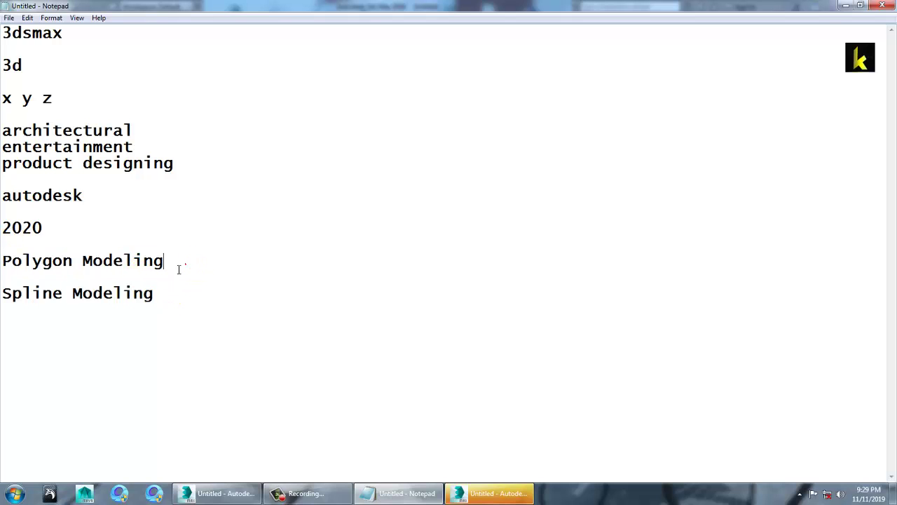
pyautogui.hotkey('shift', 'Home')
pyautogui.click(170, 294)
pyautogui.hotkey('shift', 'Home')
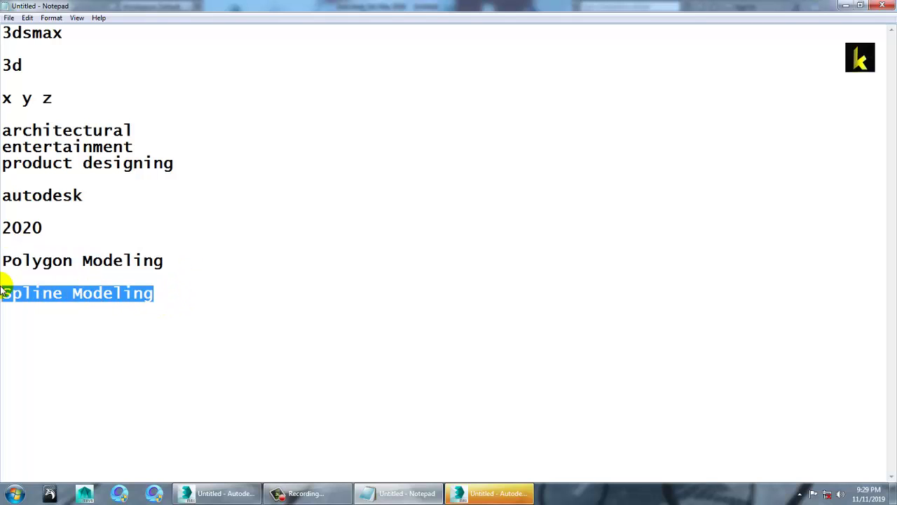
pyautogui.click(845, 5)
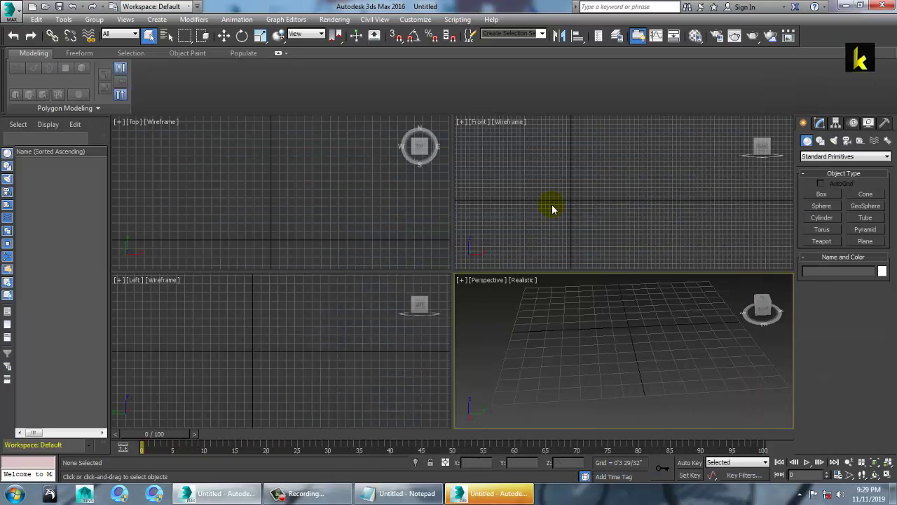
# Orbit the Perspective view of the grid and activate the Front, Top and Left viewports in turn
pyautogui.keyDown('alt'); pyautogui.moveTo(631, 351); pyautogui.dragTo(711, 327, button='middle'); pyautogui.keyUp('alt')
pyautogui.click(516, 223)
pyautogui.click(196, 196)
pyautogui.click(209, 282)
pyautogui.click(366, 325)
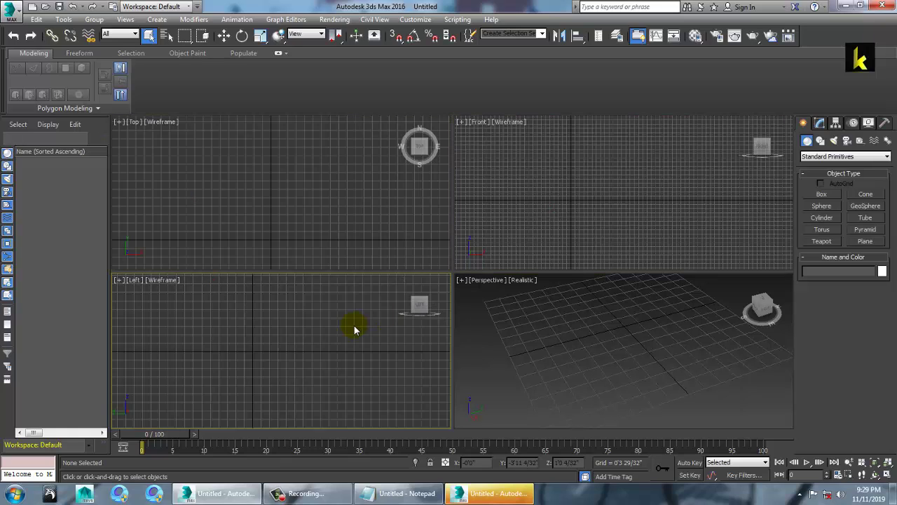
# Undo the view changes in the Left, Front, Top and Perspective viewports to restore their original grid views
pyautogui.click(341, 327)
pyautogui.click(643, 207)
pyautogui.click(357, 210)
pyautogui.click(636, 333)
pyautogui.hotkey('shift', 'z')
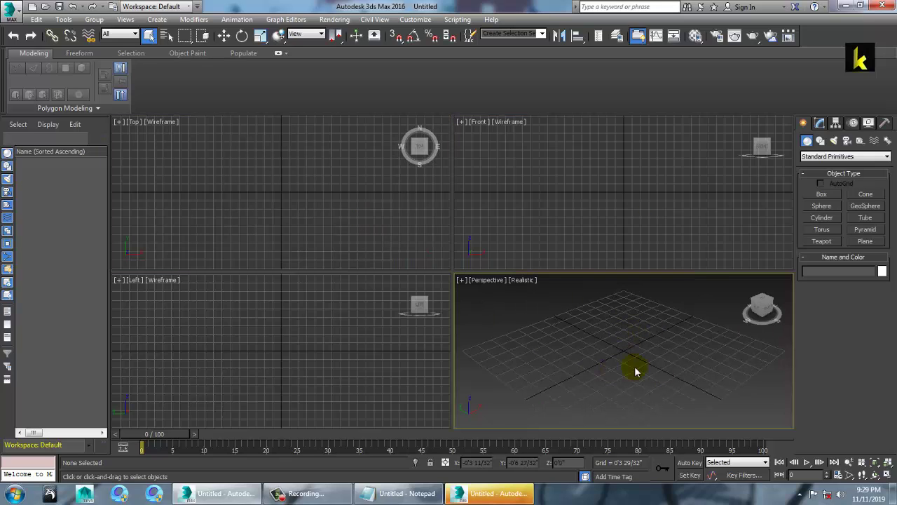
# Toggle the grid off and back on in the Perspective, Front, Left and Top viewports
pyautogui.press('g')
pyautogui.press('g')
pyautogui.press('g')
pyautogui.press('g')
pyautogui.click(571, 262)
pyautogui.press('g')
pyautogui.press('g')
pyautogui.press('g')
pyautogui.press('g')
pyautogui.click(615, 343)
pyautogui.press('g')
pyautogui.press('g')
pyautogui.click(208, 311)
pyautogui.press('g')
pyautogui.press('g')
pyautogui.click(248, 194)
pyautogui.press('g')
pyautogui.click(617, 205)
pyautogui.press('g')
pyautogui.press('g')
pyautogui.click(261, 219)
pyautogui.press('g')
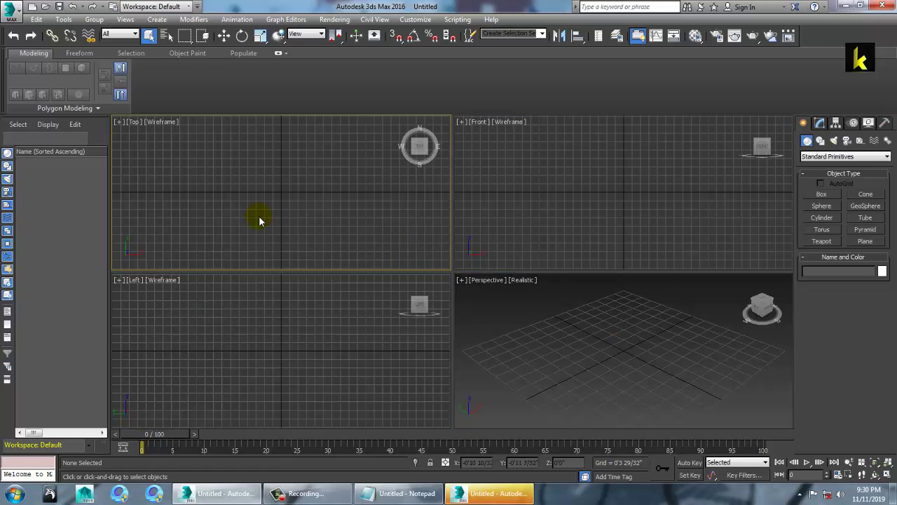
# Create a plane about 5'11" long and 7'1" wide around the origin in the Top viewport
pyautogui.click(864, 241)
pyautogui.moveTo(316, 209); pyautogui.dragTo(316, 218, button='middle')
pyautogui.moveTo(190, 127); pyautogui.dragTo(378, 283)
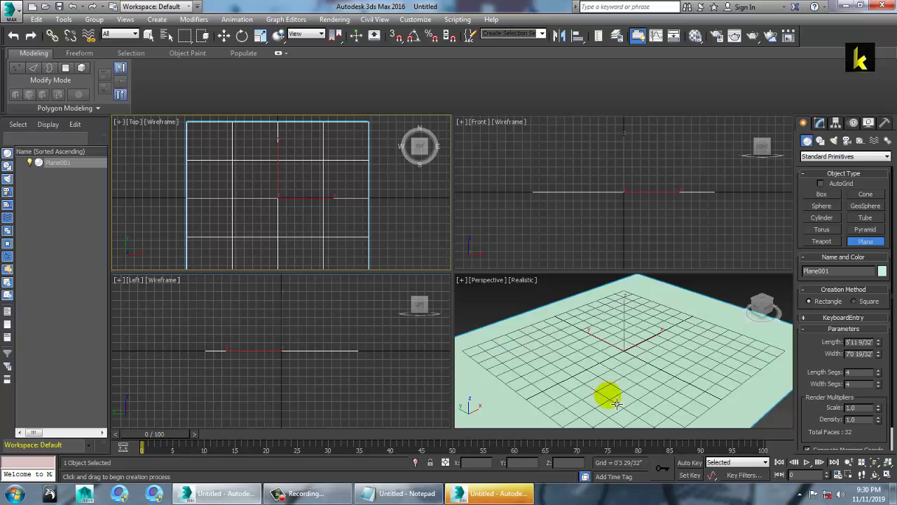
# Move the plane slightly with the Move tool, trying its axes in the Perspective and Front viewports
pyautogui.press('w')
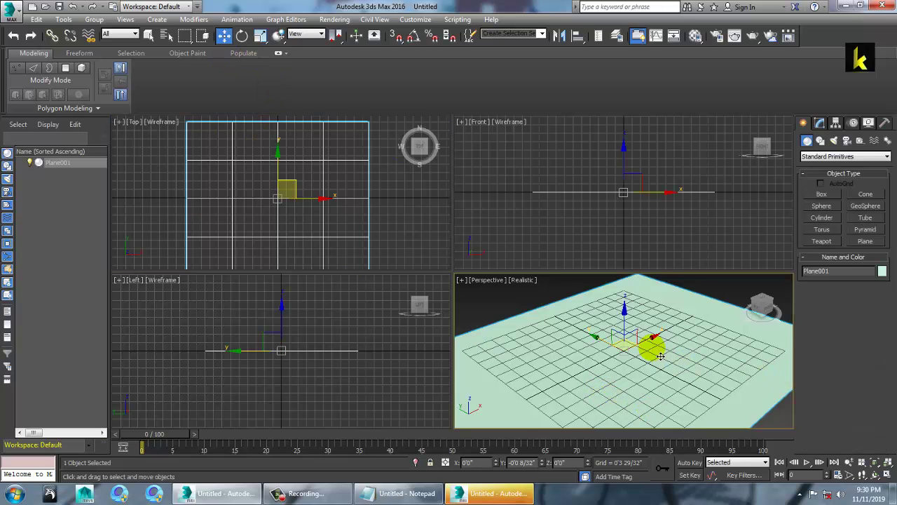
pyautogui.moveTo(659, 346)
pyautogui.mouseDown()
pyautogui.moveTo(683, 317)
pyautogui.moveTo(601, 375)
pyautogui.moveTo(701, 330)
pyautogui.moveTo(603, 376)
pyautogui.moveTo(656, 373)
pyautogui.moveTo(656, 359)
pyautogui.mouseUp()
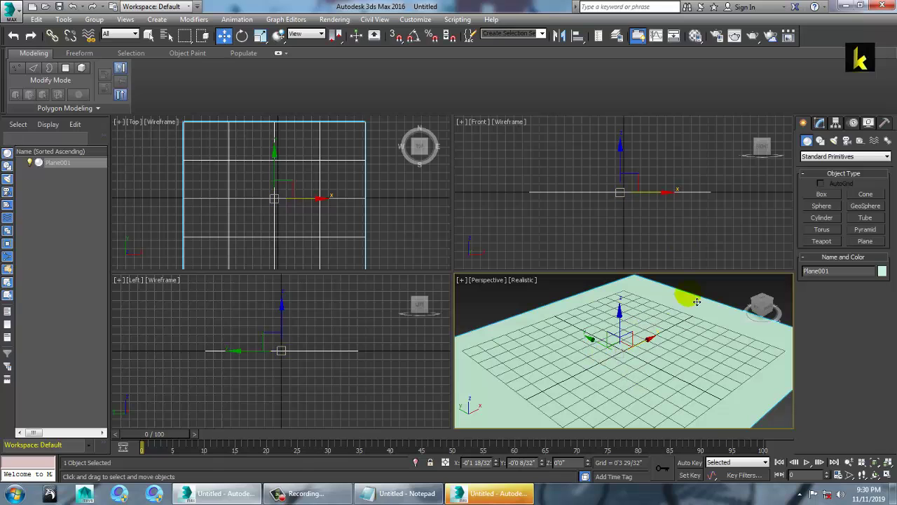
pyautogui.moveTo(662, 198); pyautogui.dragTo(665, 199)
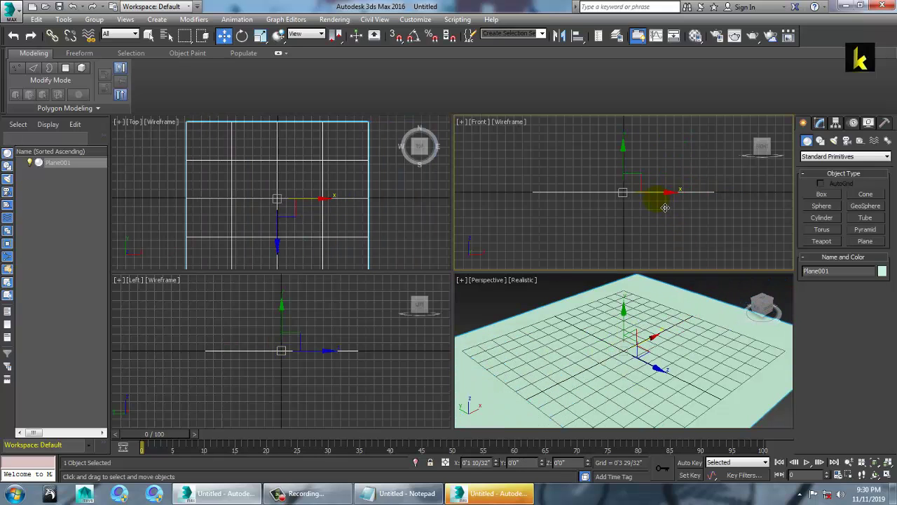
pyautogui.click(623, 317)
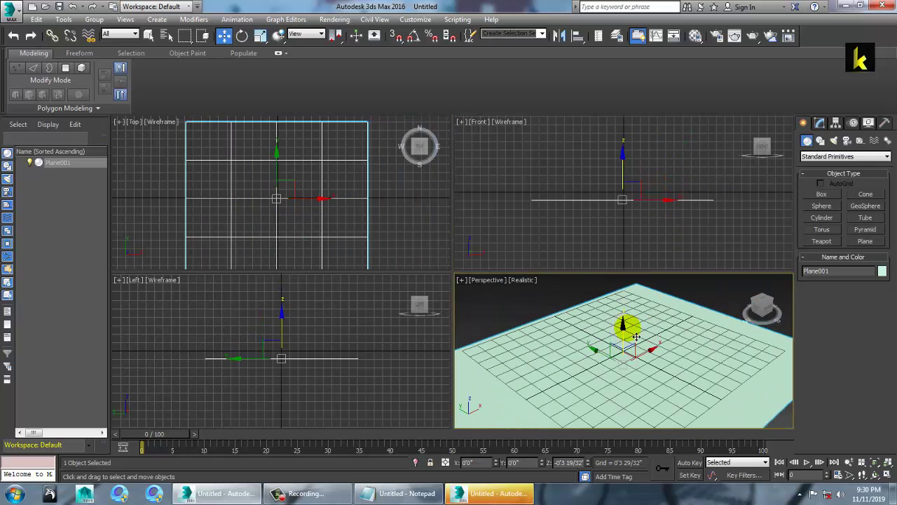
# Compare the plane's move gizmo axes across the Left, Front, Top and Perspective viewports
pyautogui.rightClick(300, 321)
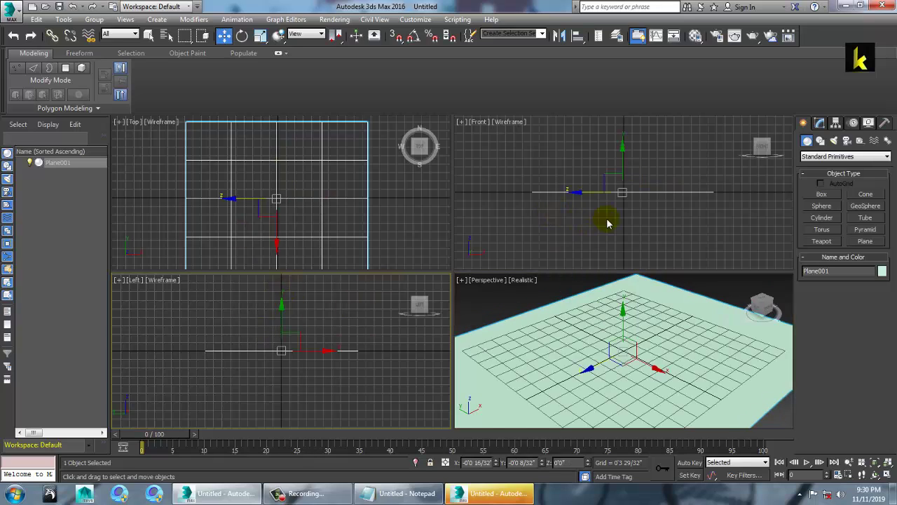
pyautogui.rightClick(553, 178)
pyautogui.click(393, 224)
pyautogui.click(321, 378)
pyautogui.click(553, 369)
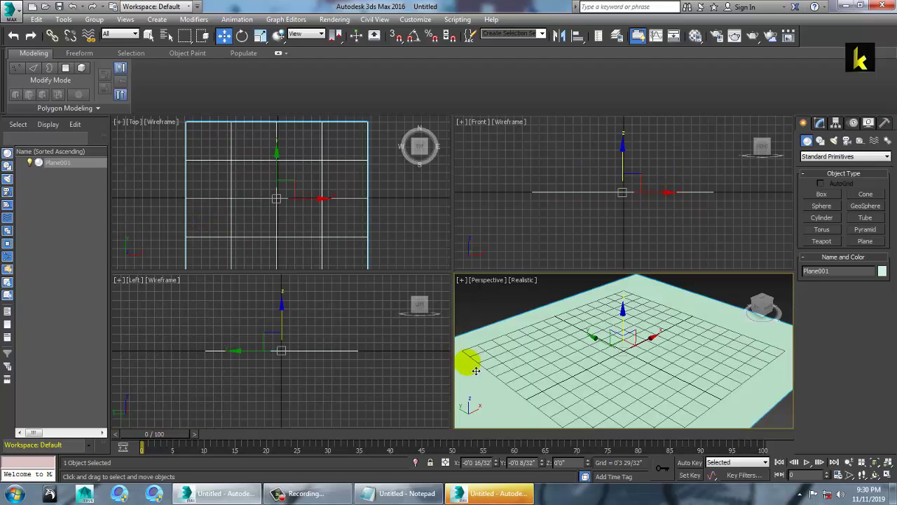
pyautogui.keyDown('alt'); pyautogui.moveTo(673, 351); pyautogui.dragTo(641, 347, button='middle'); pyautogui.keyUp('alt')
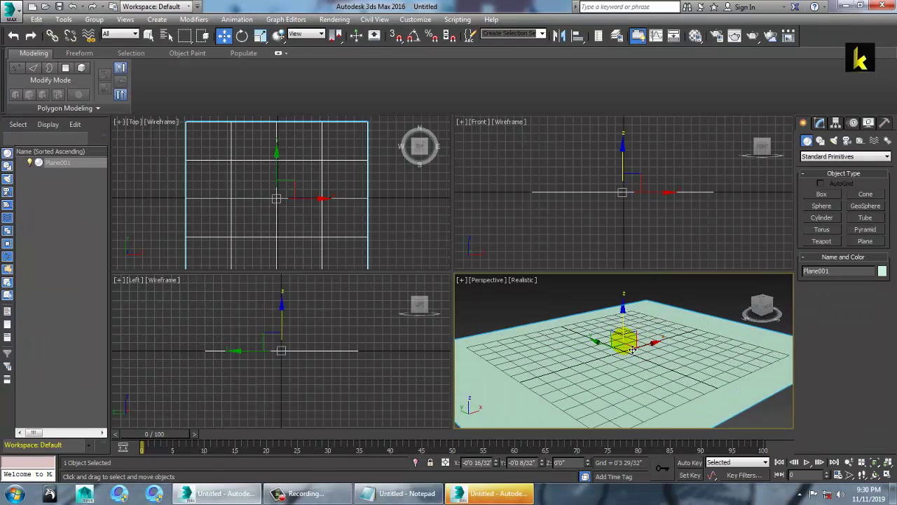
# Try rotating the plane freehand with the Rotate tool in the Perspective viewport, and undo the rotation
pyautogui.click(242, 38)
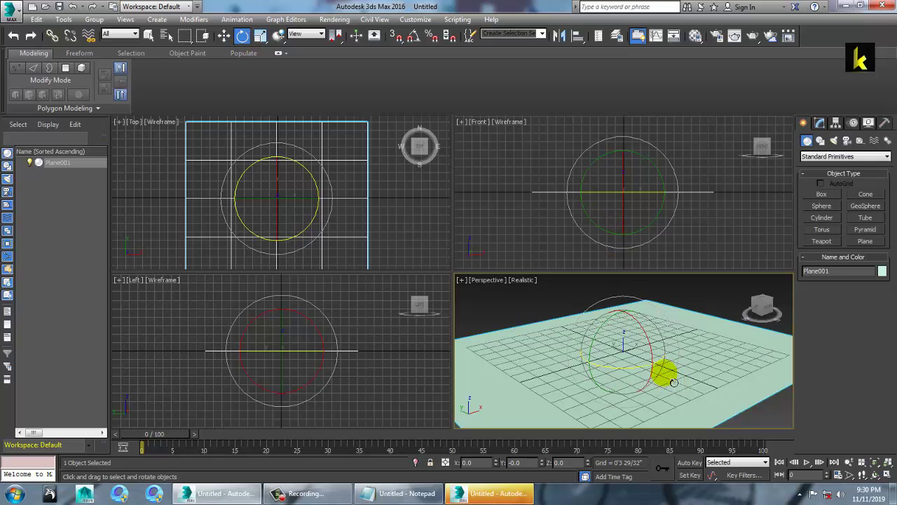
pyautogui.moveTo(624, 366)
pyautogui.mouseDown()
pyautogui.moveTo(641, 366)
pyautogui.moveTo(632, 363)
pyautogui.mouseUp()
pyautogui.rightClick(633, 363)
pyautogui.moveTo(595, 339); pyautogui.dragTo(598, 367)
pyautogui.hotkey('ctrl', 'z')
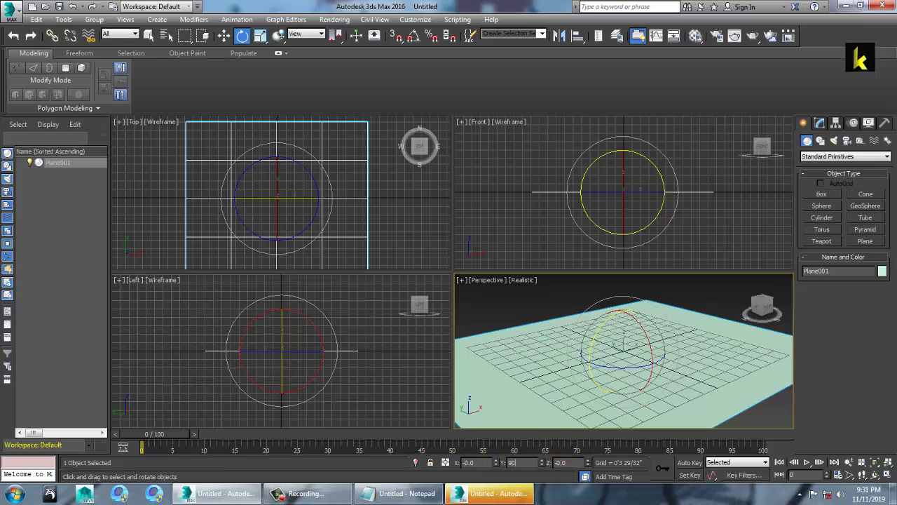
# Rotate the plane to exactly 90 degrees about the Y axis
pyautogui.press('Return')
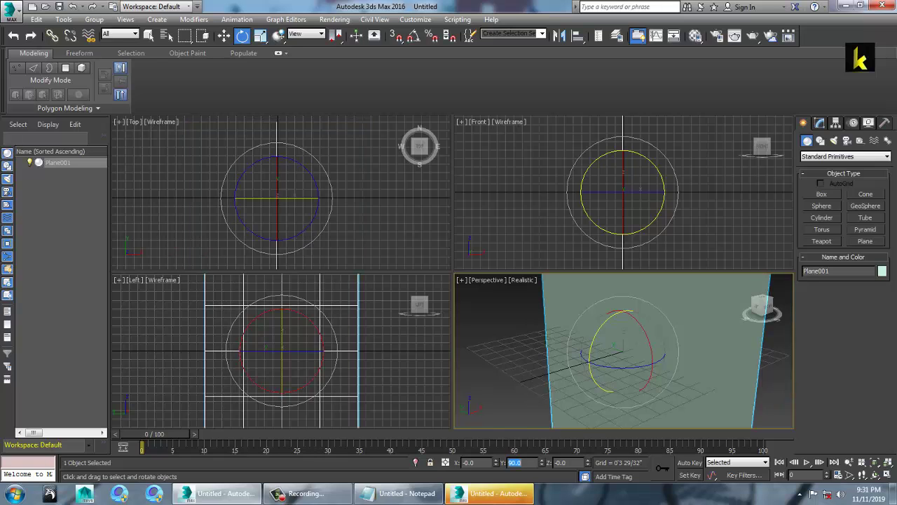
pyautogui.scroll(-3, 588, 359)
pyautogui.moveTo(599, 354)
pyautogui.keyDown('alt'); pyautogui.mouseDown(button='middle')
pyautogui.moveTo(641, 356)
pyautogui.moveTo(595, 369)
pyautogui.mouseUp(button='middle'); pyautogui.keyUp('alt')
# Set the plane's Y rotation back to 0 degrees
pyautogui.doubleClick(522, 463)
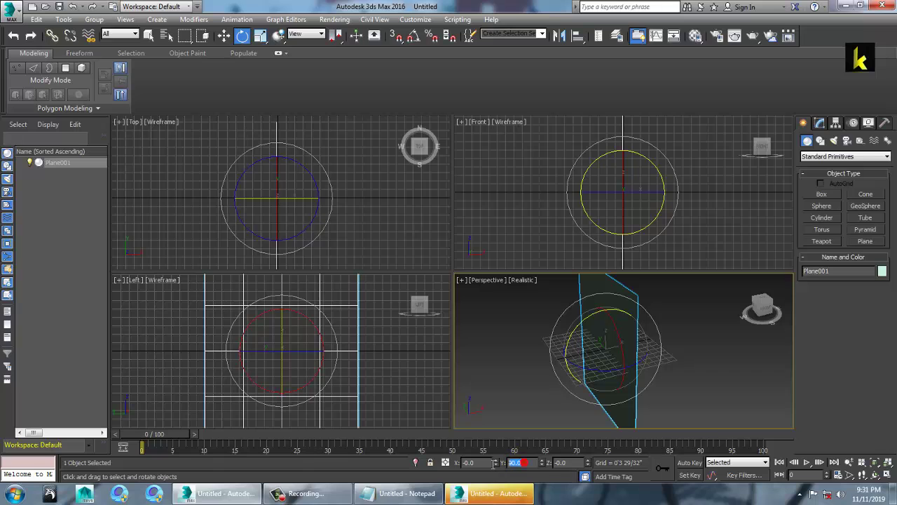
pyautogui.write('0')
pyautogui.press('Return')
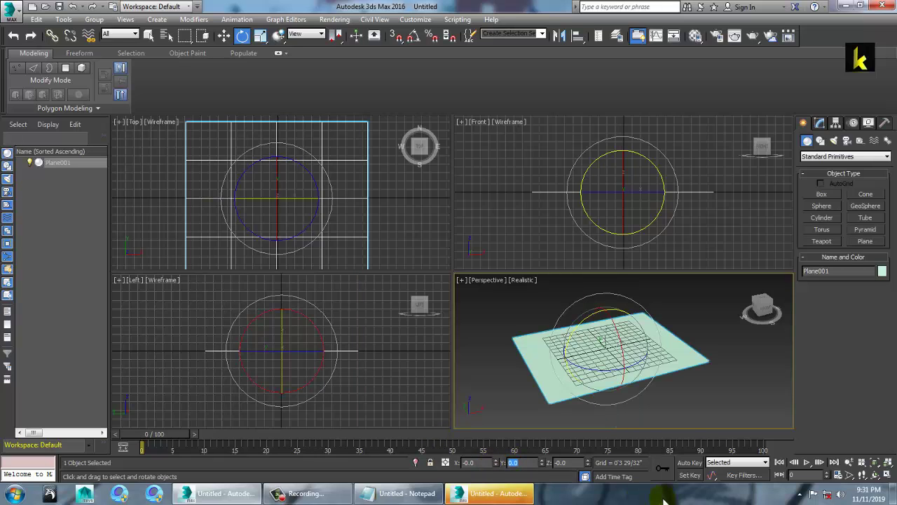
pyautogui.scroll(3, 580, 356)
pyautogui.scroll(2, 580, 356)
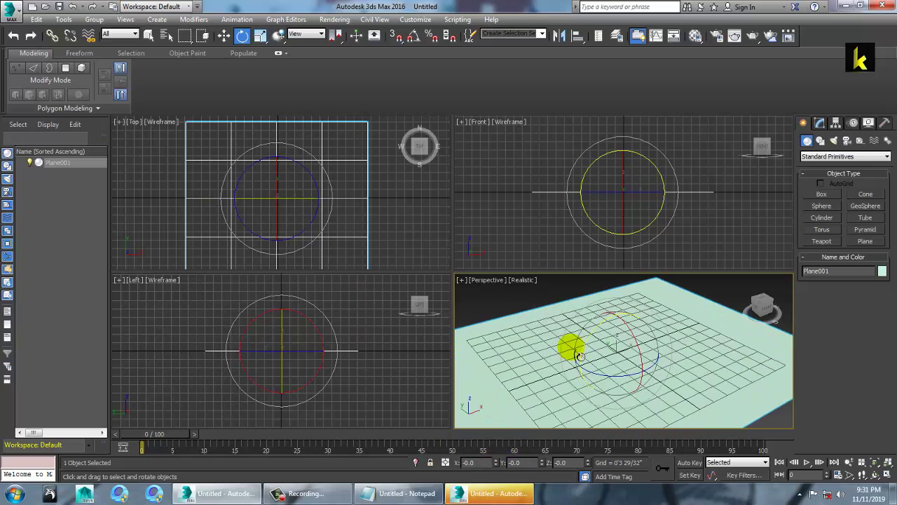
# Scale the plane to about 168% along X, 178% along Y and 115% along Z
pyautogui.press('w')
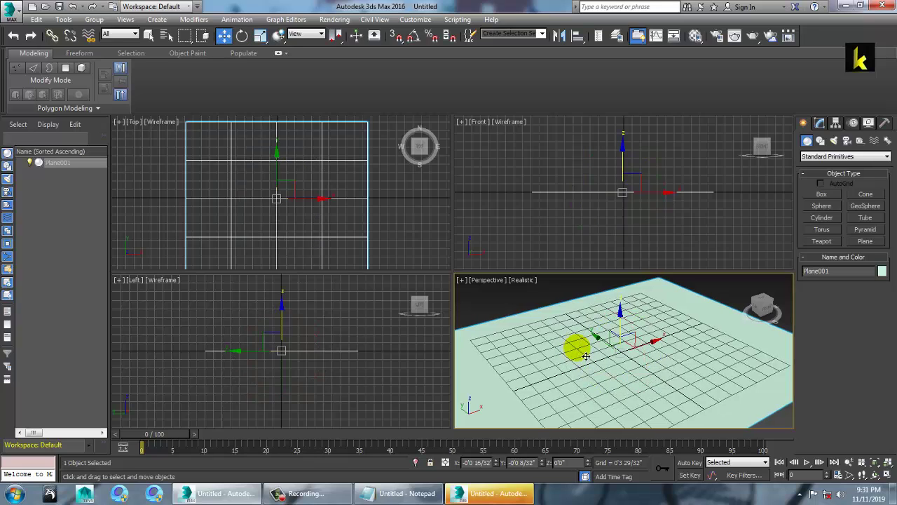
pyautogui.press('e')
pyautogui.press('r')
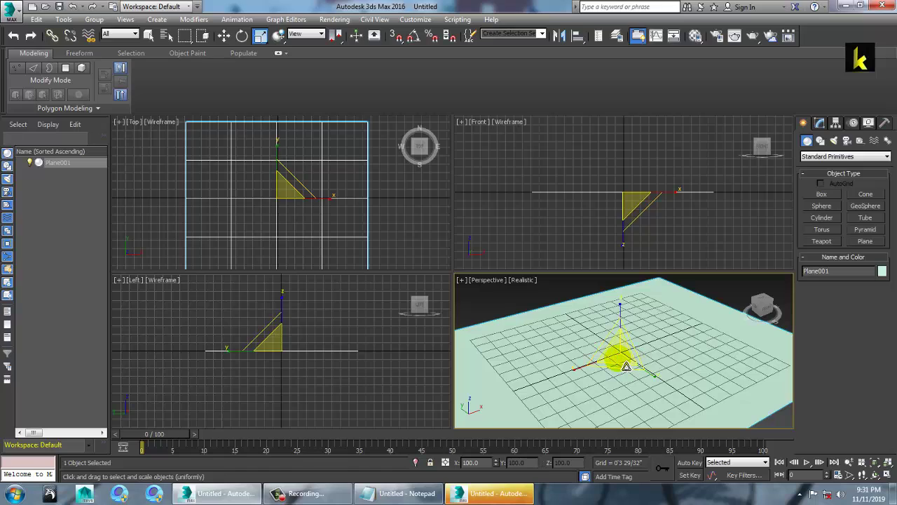
pyautogui.moveTo(626, 364); pyautogui.dragTo(679, 397)
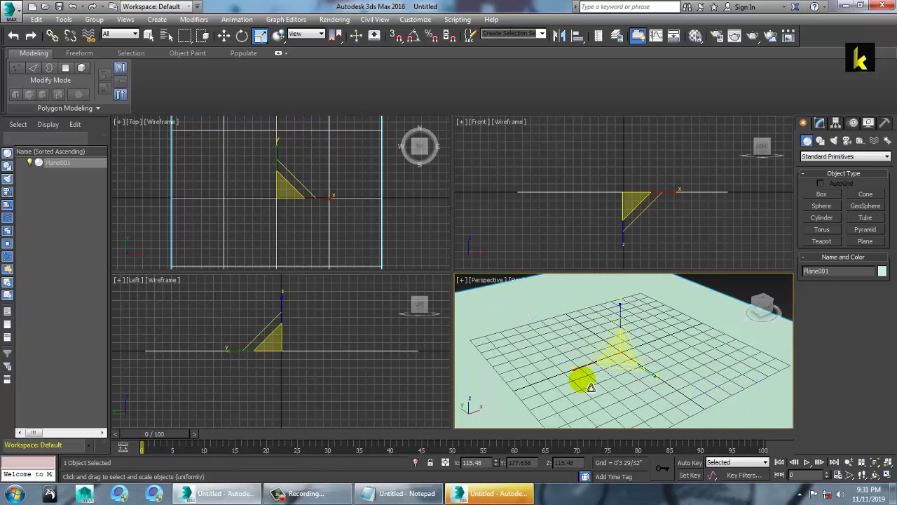
pyautogui.moveTo(598, 382); pyautogui.dragTo(573, 386)
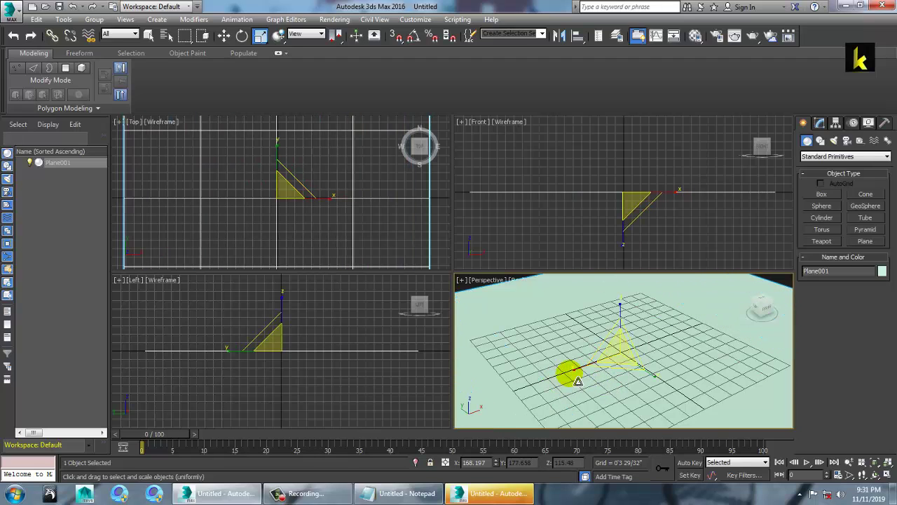
# Turn on edged faces in the Perspective viewport and check the plane's edges both deselected and selected
pyautogui.press('w')
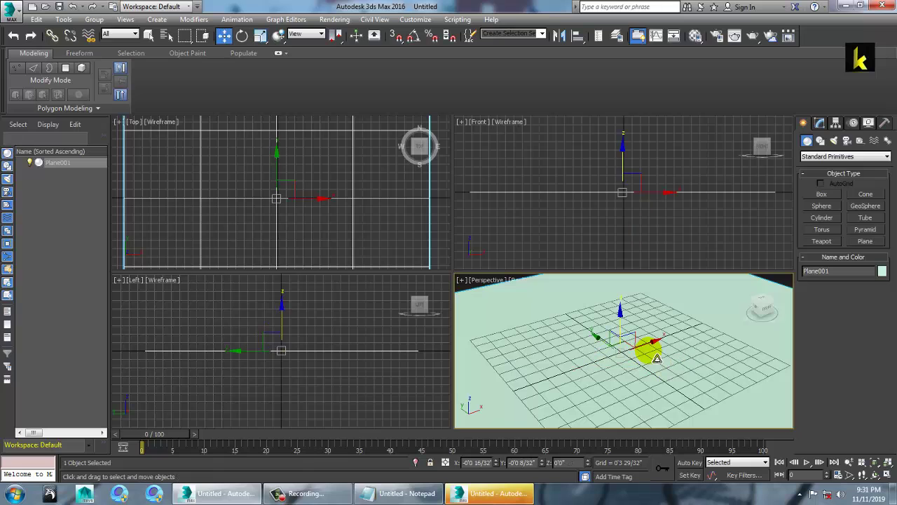
pyautogui.keyDown('alt'); pyautogui.moveTo(674, 367); pyautogui.dragTo(699, 372, button='middle'); pyautogui.keyUp('alt')
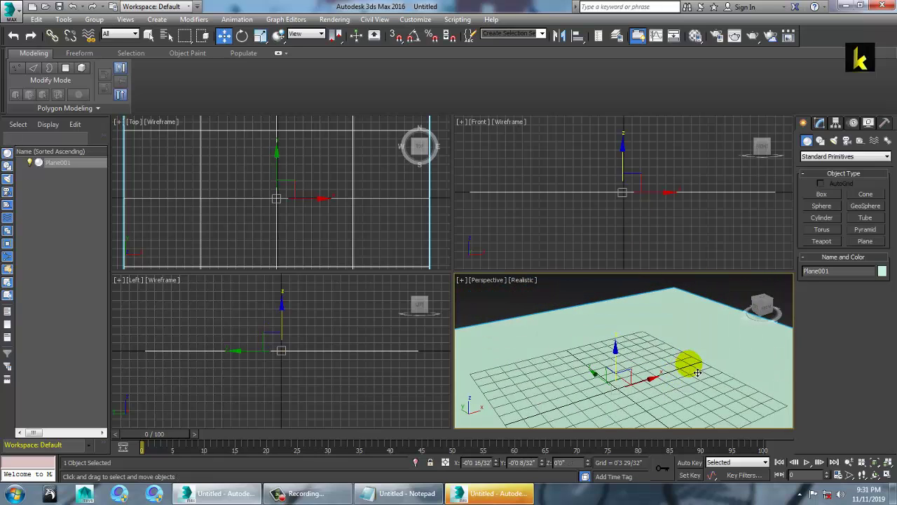
pyautogui.press('F4')
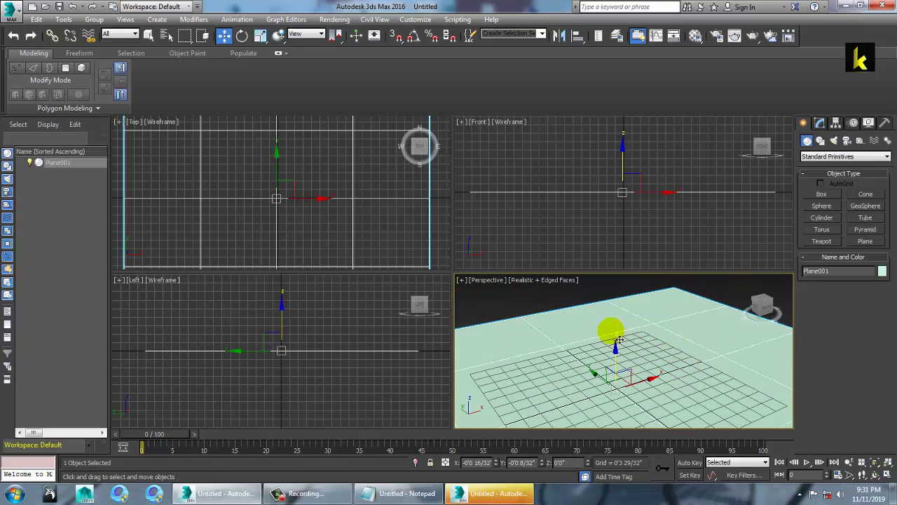
pyautogui.click(530, 310)
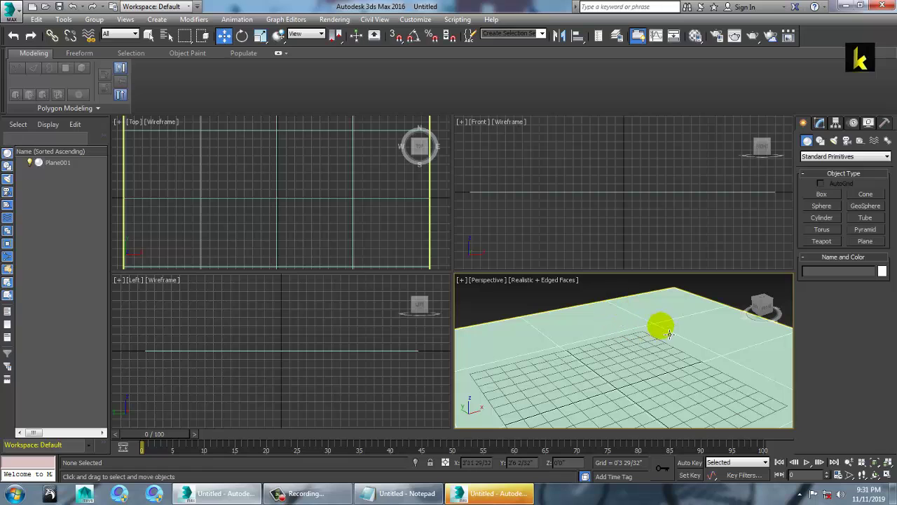
pyautogui.keyDown('alt'); pyautogui.moveTo(721, 361); pyautogui.dragTo(693, 353, button='middle'); pyautogui.keyUp('alt')
pyautogui.scroll(-4, 689, 357)
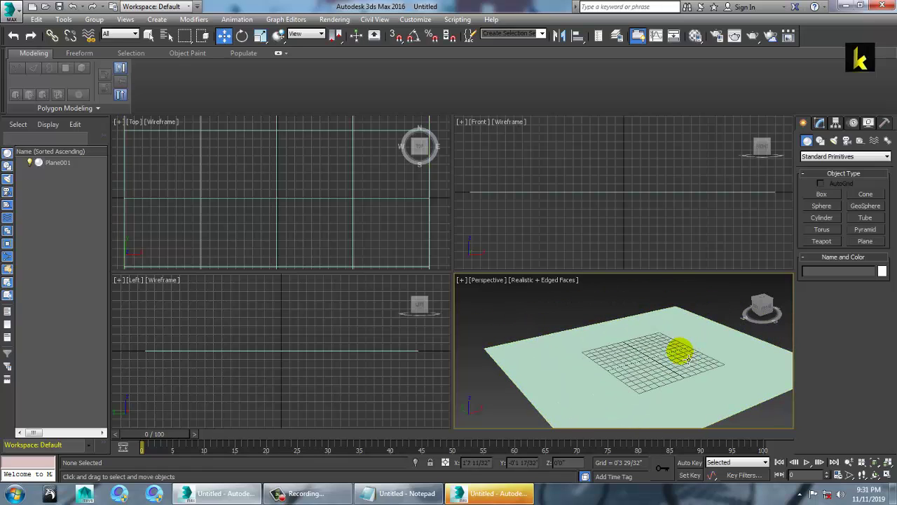
pyautogui.click(687, 360)
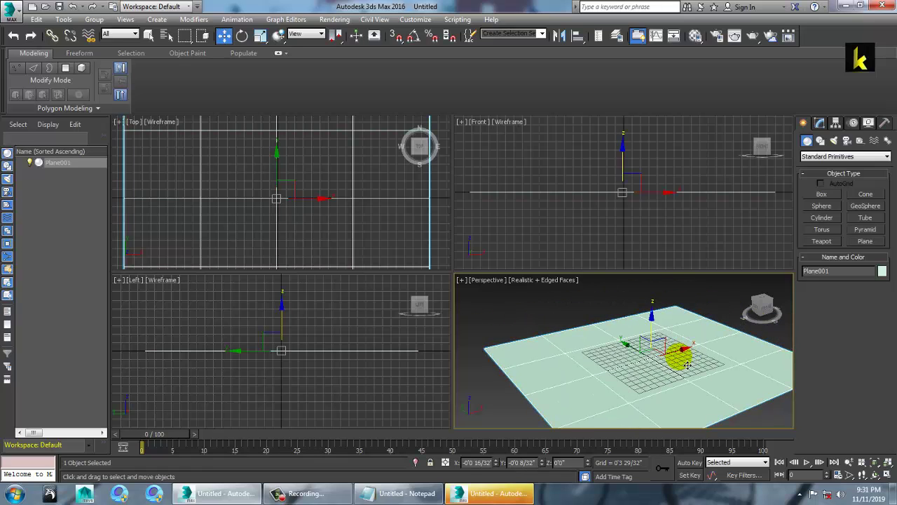
# Adjust the plane's parameters to a length of about 5'3" and a width of about 6'11"
pyautogui.click(821, 124)
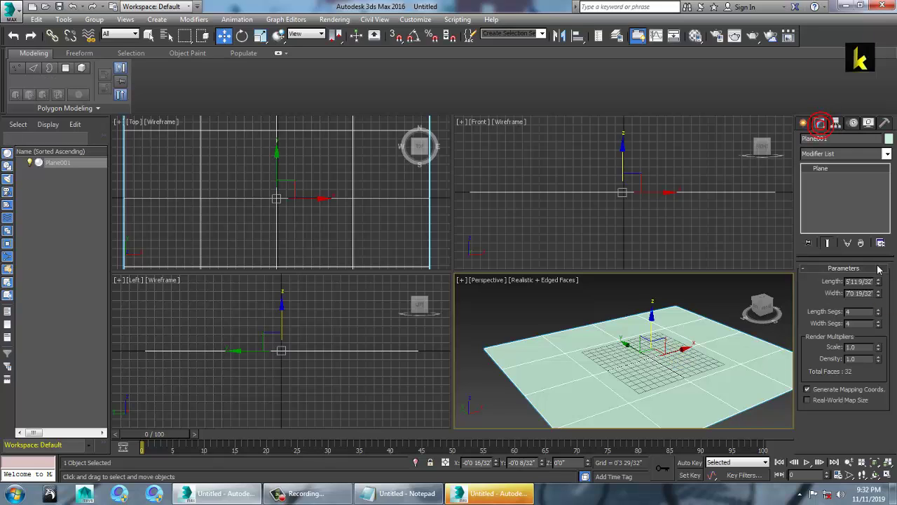
pyautogui.moveTo(878, 283)
pyautogui.mouseDown()
pyautogui.moveTo(877, 273)
pyautogui.moveTo(883, 296)
pyautogui.mouseUp()
pyautogui.moveTo(879, 293)
pyautogui.mouseDown()
pyautogui.moveTo(882, 311)
pyautogui.moveTo(892, 300)
pyautogui.mouseUp()
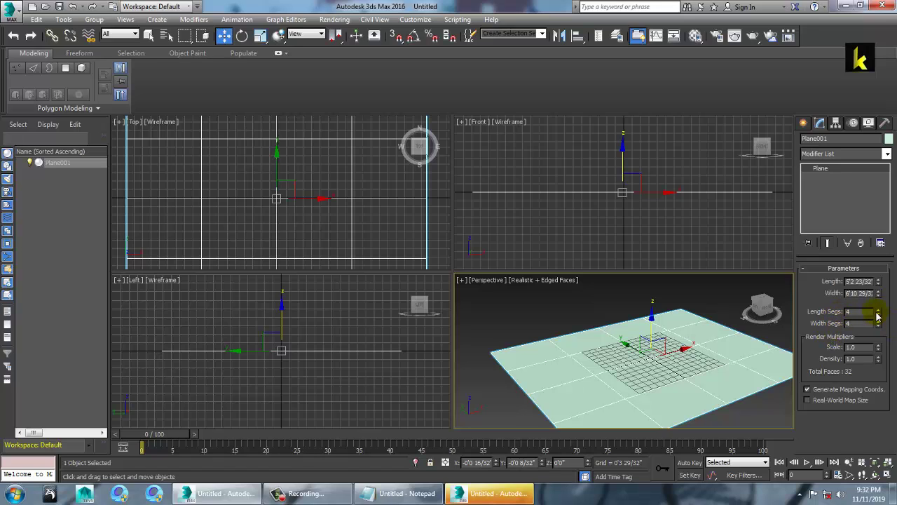
# Increase the plane's length and width segments to 28 each and inspect the denser mesh
pyautogui.moveTo(879, 313)
pyautogui.mouseDown()
pyautogui.moveTo(891, 302)
pyautogui.moveTo(870, 327)
pyautogui.moveTo(876, 310)
pyautogui.moveTo(886, 315)
pyautogui.mouseUp()
pyautogui.scroll(3, 651, 373)
pyautogui.scroll(2, 645, 375)
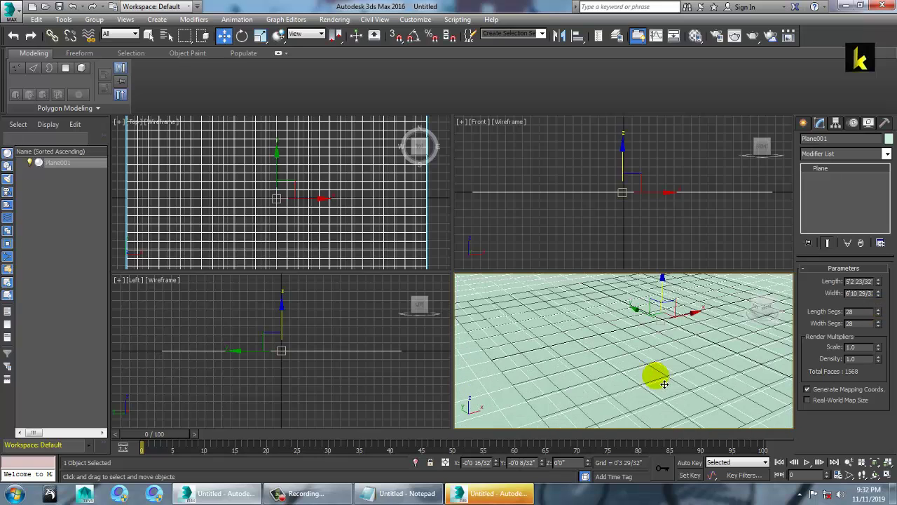
pyautogui.scroll(-1, 663, 385)
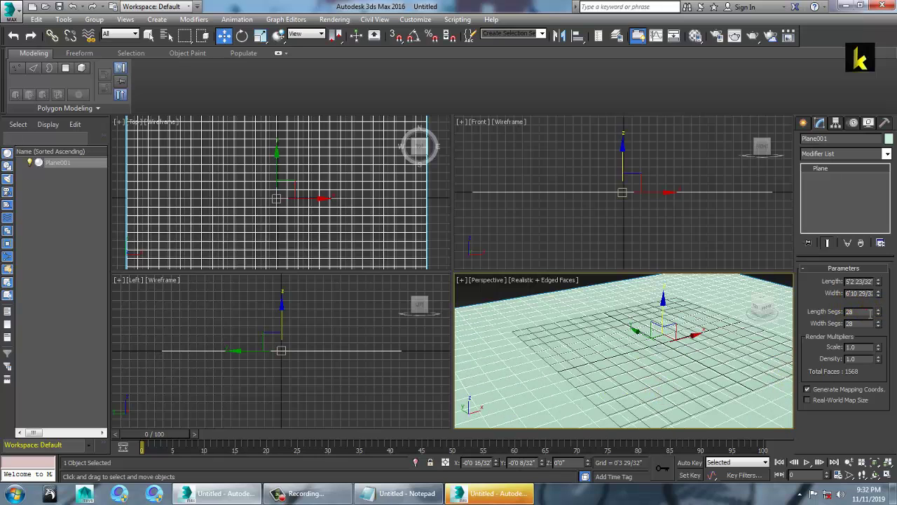
# Set the plane's length segments and width segments to 2 each
pyautogui.write('2')
pyautogui.press('Tab')
pyautogui.write('2')
pyautogui.press('Tab')
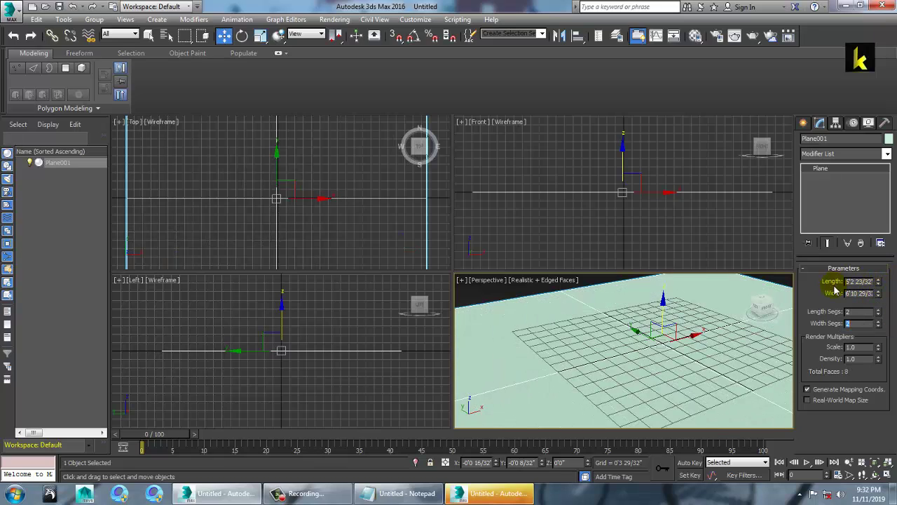
# Review the US Standard display unit formats and switch the display unit scale to Generic Units
pyautogui.click(416, 19)
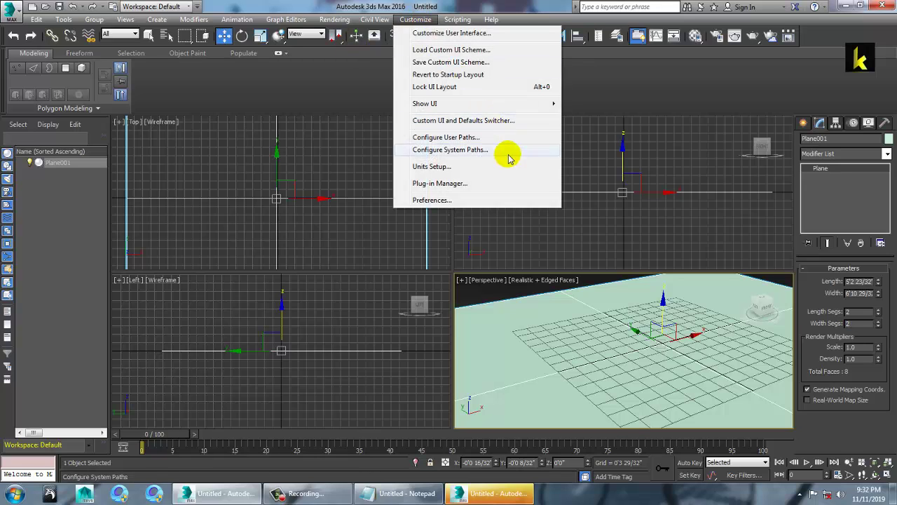
pyautogui.click(465, 166)
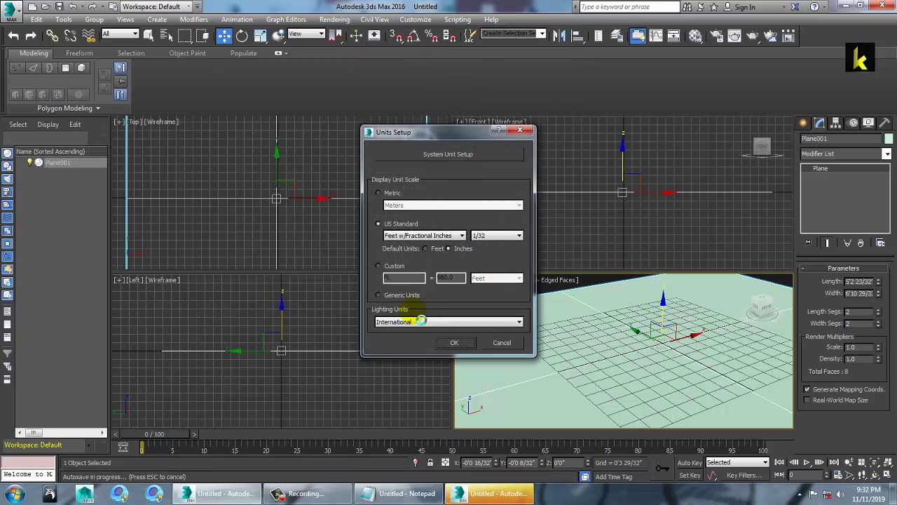
pyautogui.click(389, 298)
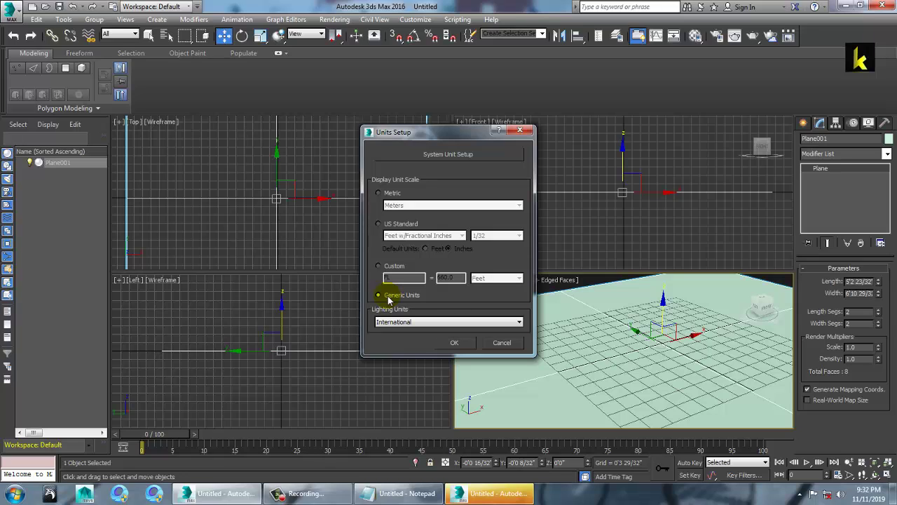
pyautogui.click(378, 223)
pyautogui.click(410, 236)
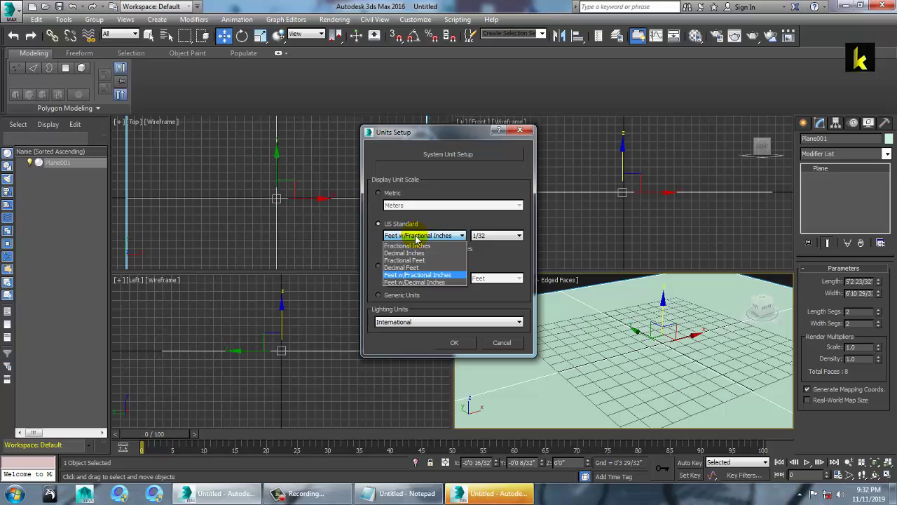
pyautogui.click(417, 236)
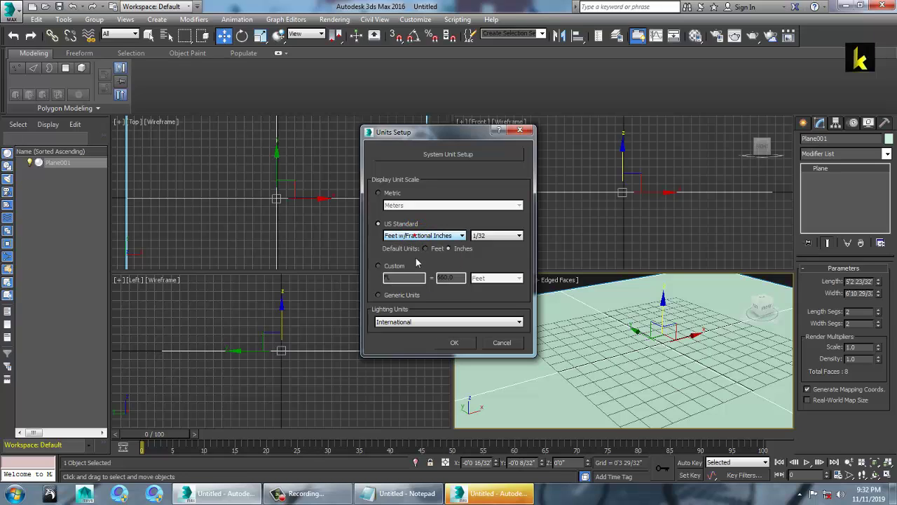
pyautogui.click(391, 297)
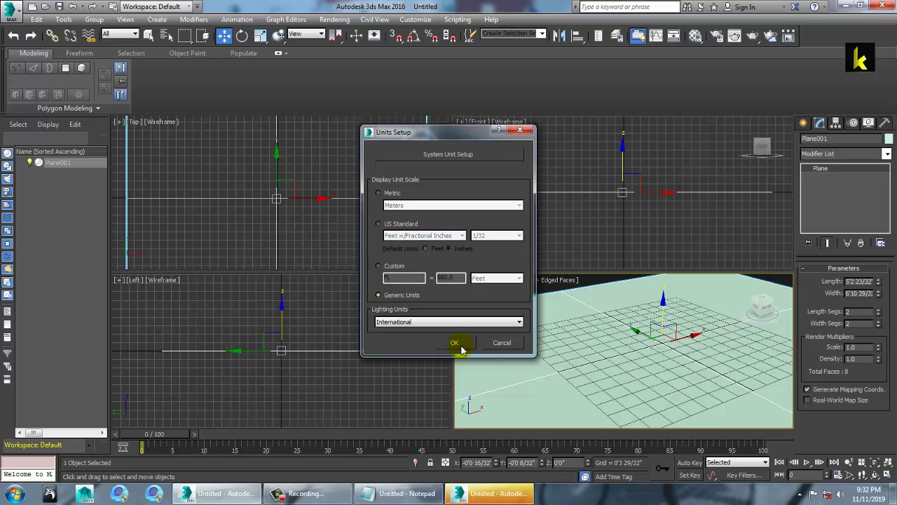
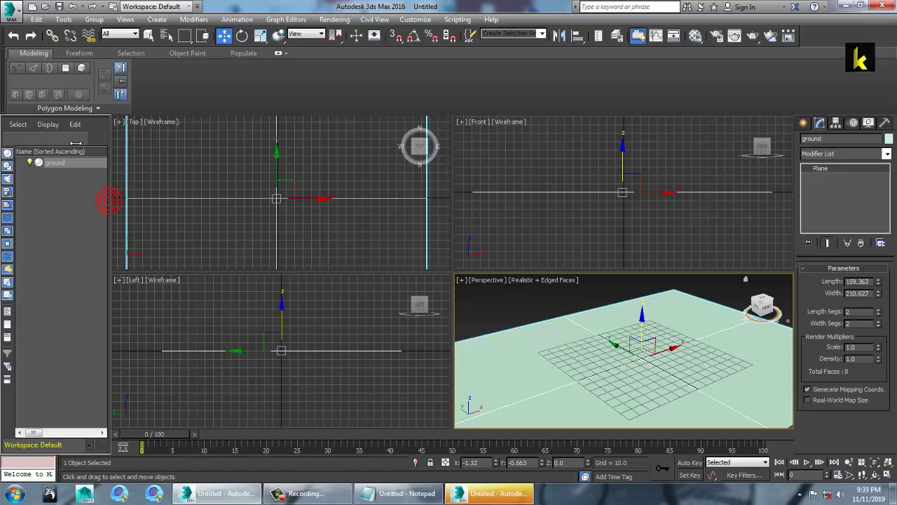
# Widen the scene object list, then hide the ground plane and show it again
pyautogui.moveTo(109, 202); pyautogui.dragTo(138, 201)
pyautogui.click(29, 164)
pyautogui.click(30, 164)
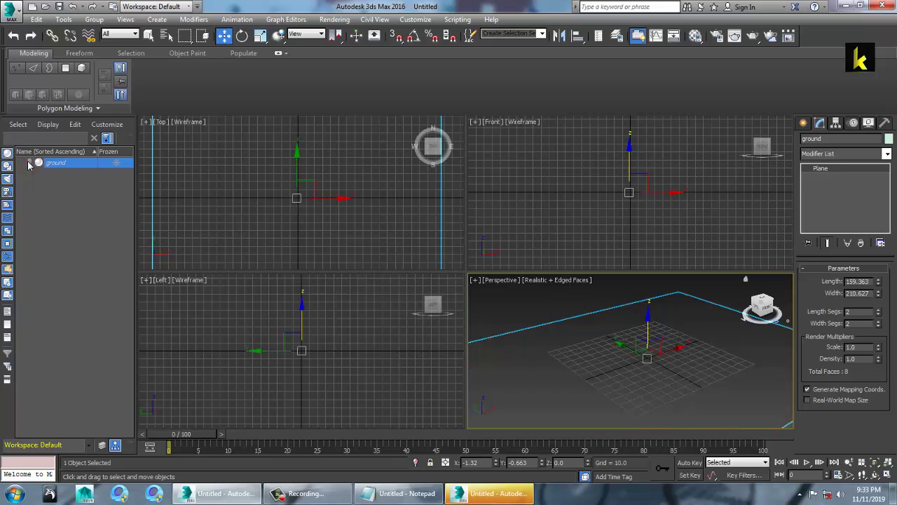
pyautogui.click(29, 165)
pyautogui.click(30, 166)
pyautogui.click(30, 166)
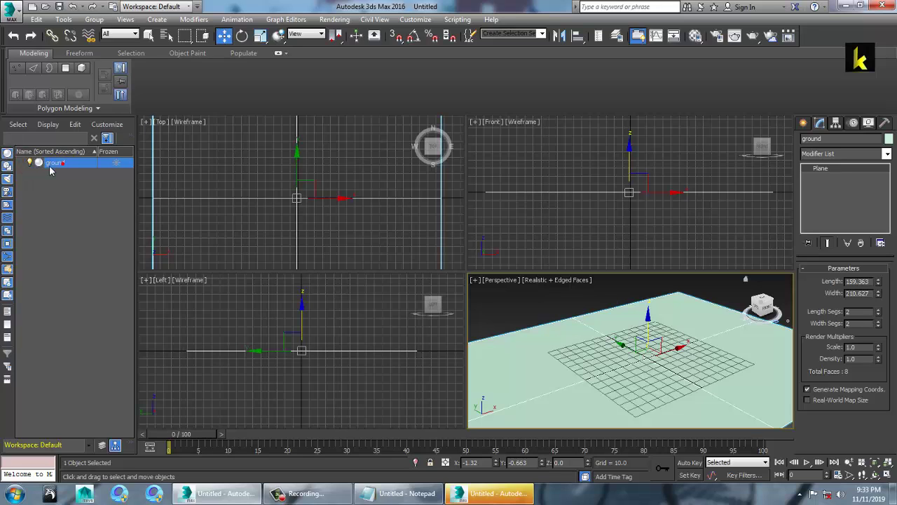
# Deselect the ground plane and reselect it in the Perspective viewport
pyautogui.click(74, 197)
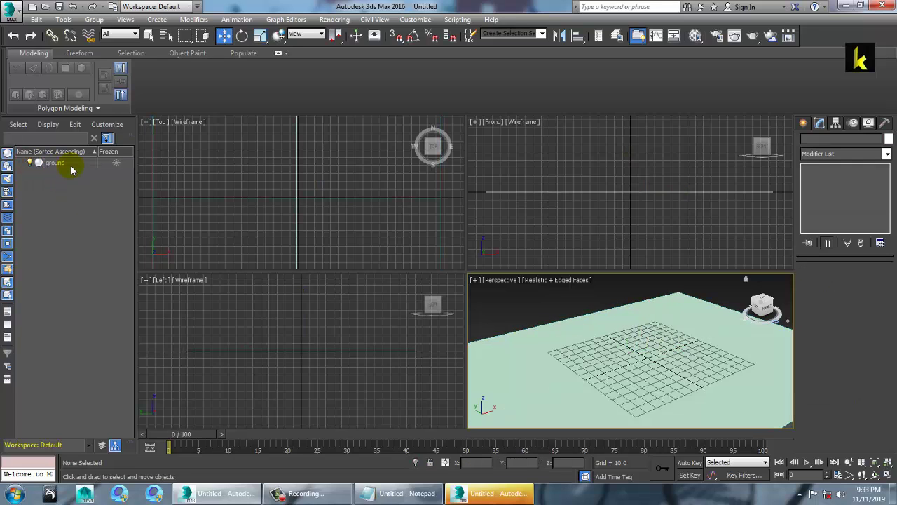
pyautogui.click(608, 322)
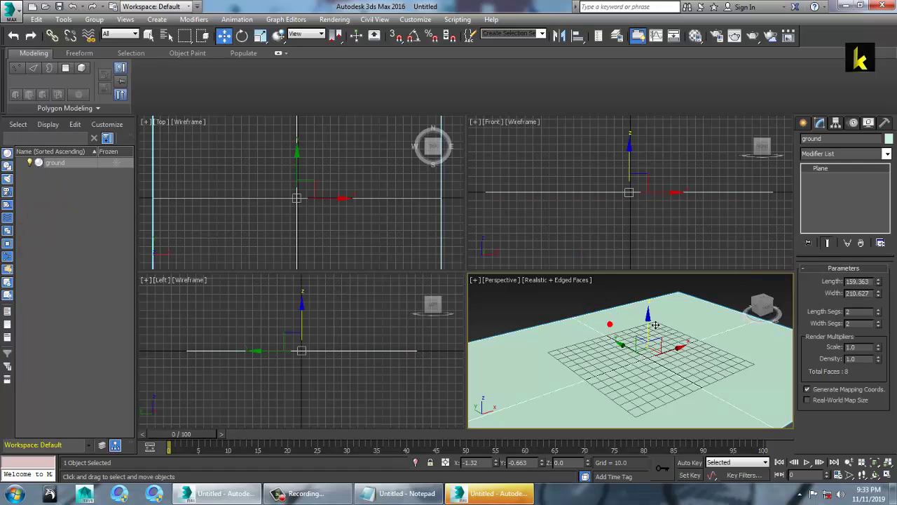
pyautogui.click(660, 316)
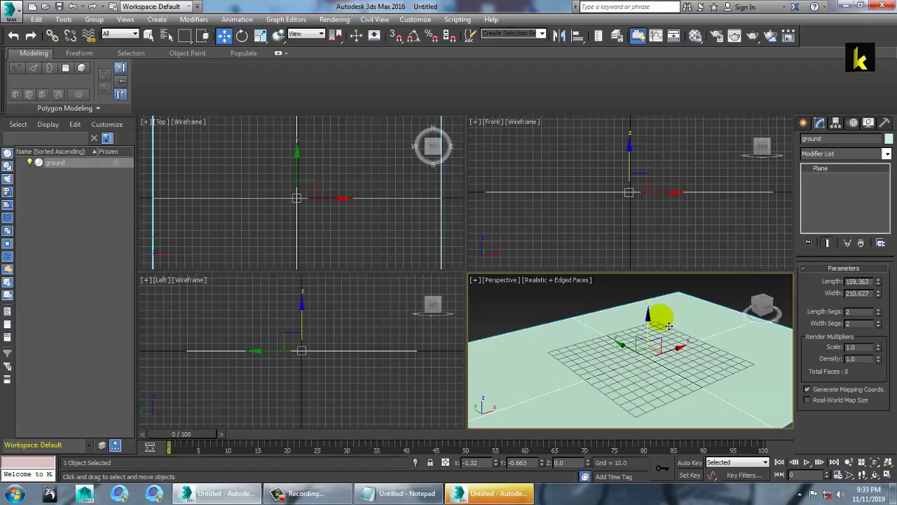
# Draw a box of about 63.7 by 67 by 66.1 in the Top viewport with 4 length, 8 width and 10 height segments
pyautogui.click(805, 124)
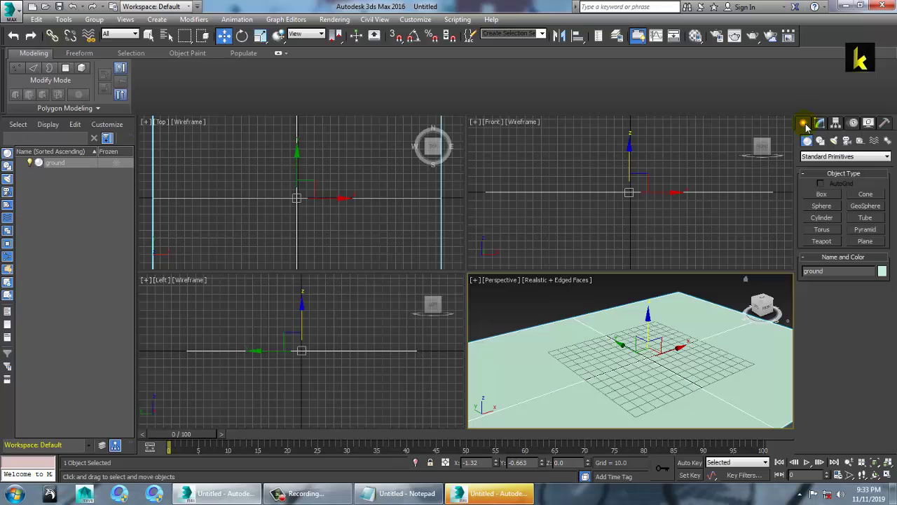
pyautogui.click(820, 195)
pyautogui.moveTo(253, 179); pyautogui.dragTo(313, 235)
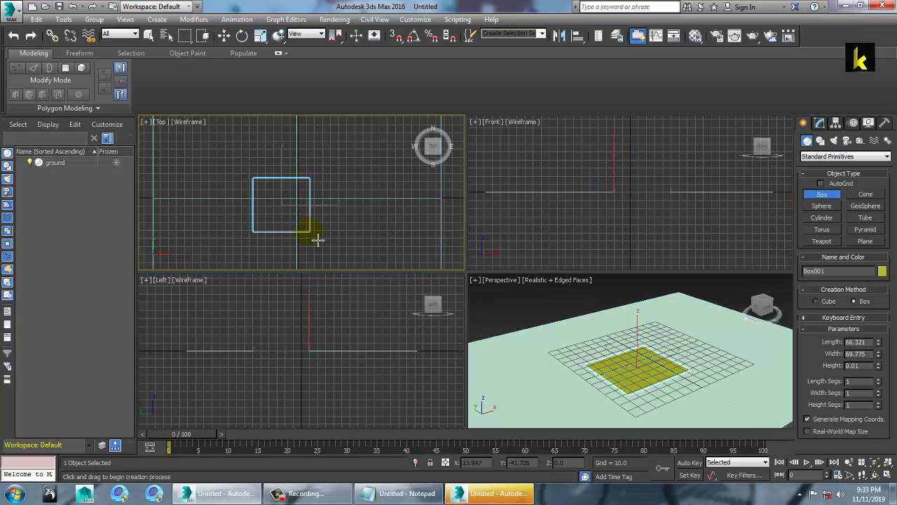
pyautogui.click(819, 124)
pyautogui.moveTo(877, 286); pyautogui.dragTo(888, 346)
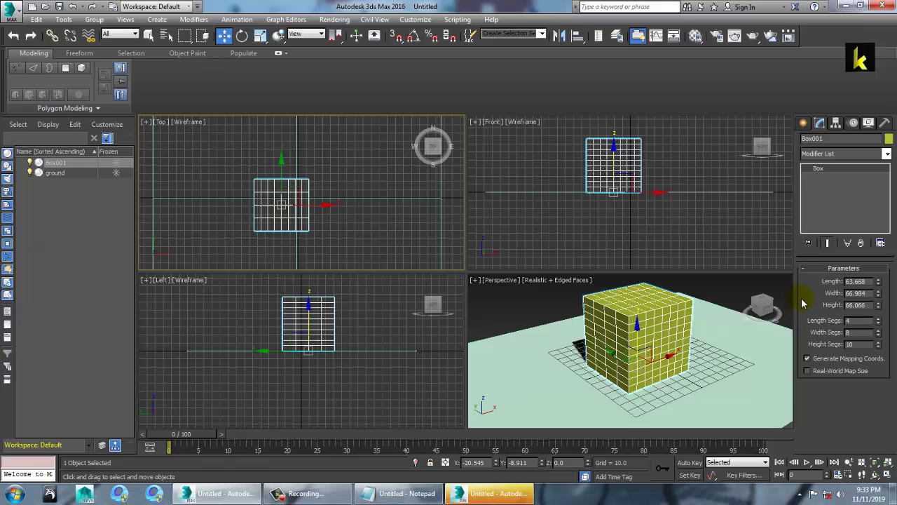
# Try rotating the box in the Perspective viewport and cancel the rotation
pyautogui.click(667, 379)
pyautogui.press('e')
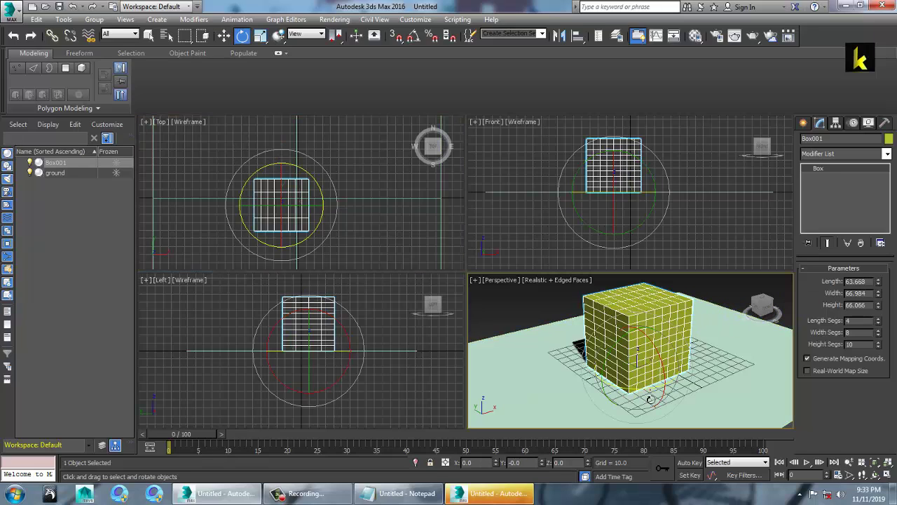
pyautogui.moveTo(650, 398)
pyautogui.mouseDown()
pyautogui.moveTo(677, 395)
pyautogui.moveTo(651, 399)
pyautogui.mouseUp()
pyautogui.moveTo(612, 351); pyautogui.dragTo(681, 335)
pyautogui.rightClick(681, 335)
# Try scaling the box uniformly and inspect it in the maximized Perspective viewport
pyautogui.press('r')
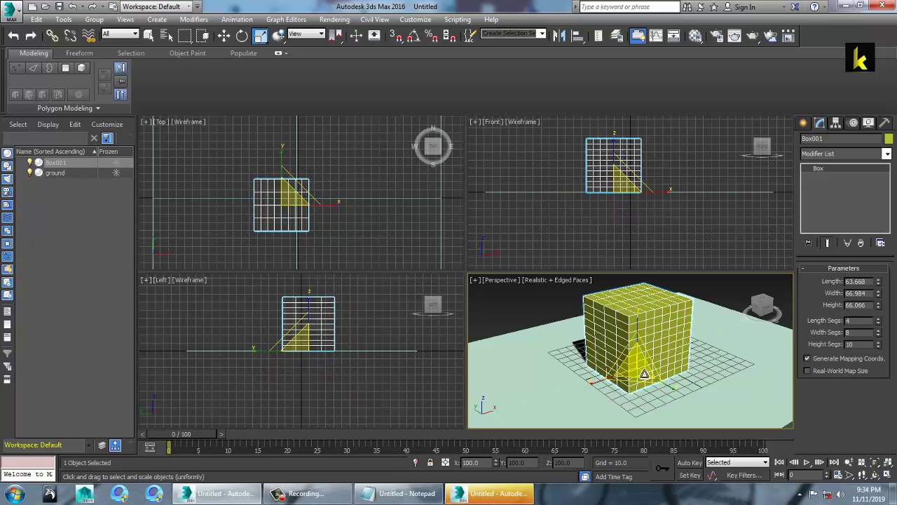
pyautogui.moveTo(644, 375)
pyautogui.mouseDown()
pyautogui.moveTo(669, 400)
pyautogui.moveTo(637, 372)
pyautogui.mouseUp()
pyautogui.scroll(3, 673, 367)
pyautogui.moveTo(676, 365)
pyautogui.mouseDown(button='middle')
pyautogui.moveTo(674, 373)
pyautogui.moveTo(668, 353)
pyautogui.mouseUp(button='middle')
pyautogui.scroll(-3, 672, 368)
pyautogui.hotkey('alt', 'w')
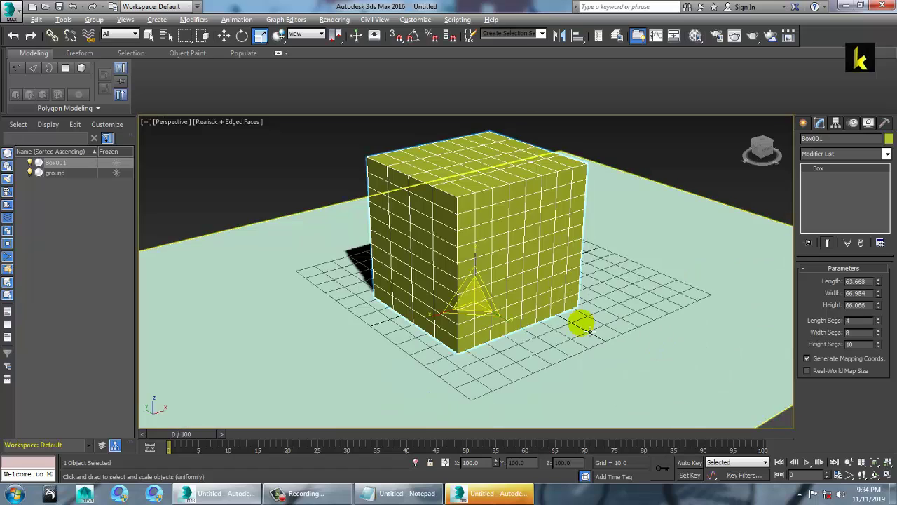
pyautogui.scroll(-3, 575, 309)
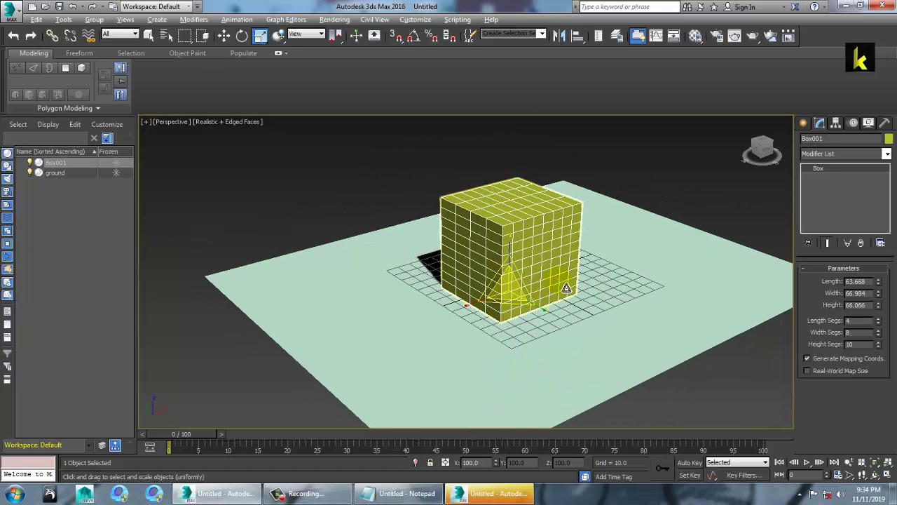
pyautogui.keyDown('alt'); pyautogui.moveTo(550, 296); pyautogui.dragTo(569, 285, button='middle'); pyautogui.keyUp('alt')
# Try rotating the box freely in the maximized Front viewport and undo the rotation
pyautogui.press('e')
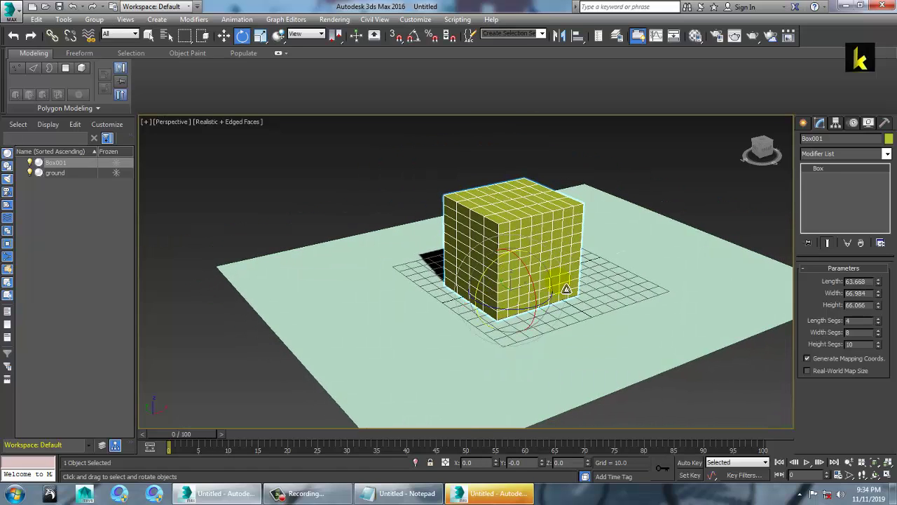
pyautogui.hotkey('alt', 'w')
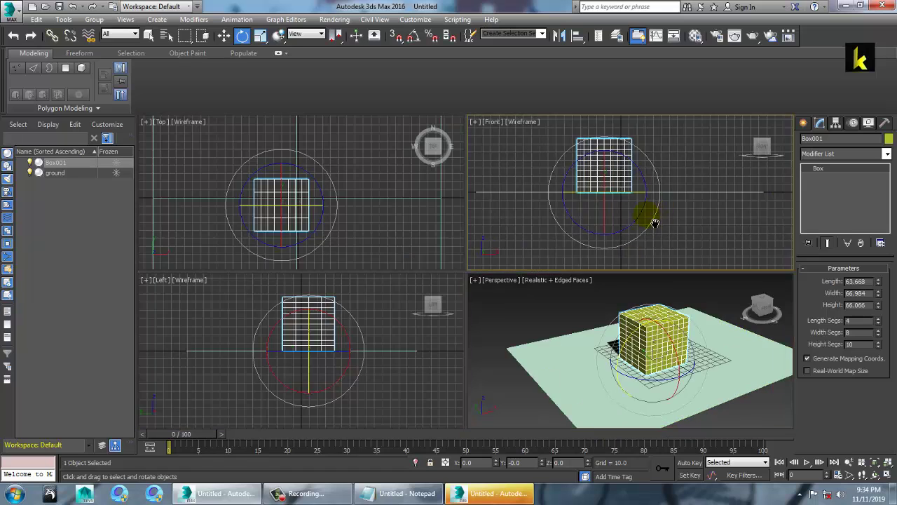
pyautogui.rightClick(645, 217)
pyautogui.hotkey('alt', 'w')
pyautogui.moveTo(437, 255); pyautogui.dragTo(454, 273)
pyautogui.hotkey('ctrl', 'z')
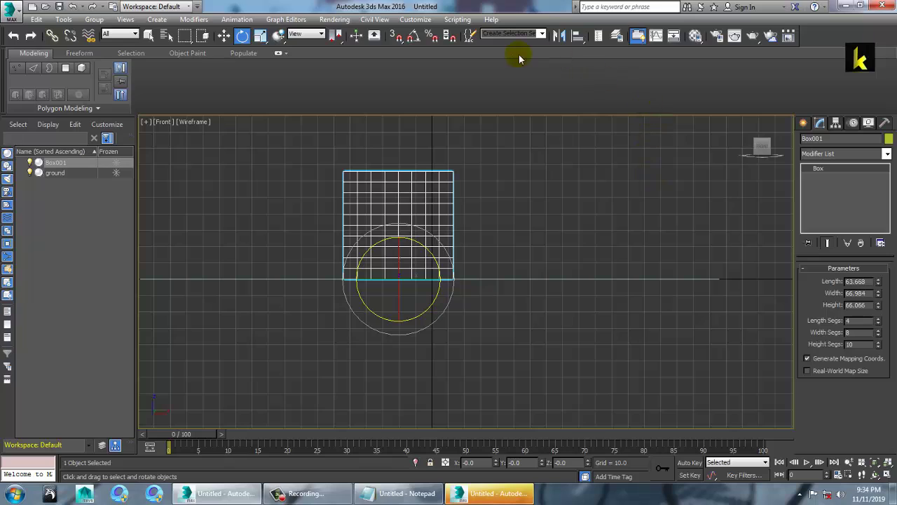
# Turn on angle snap and set the snap angle to 45 degrees
pyautogui.click(413, 39)
pyautogui.rightClick(415, 36)
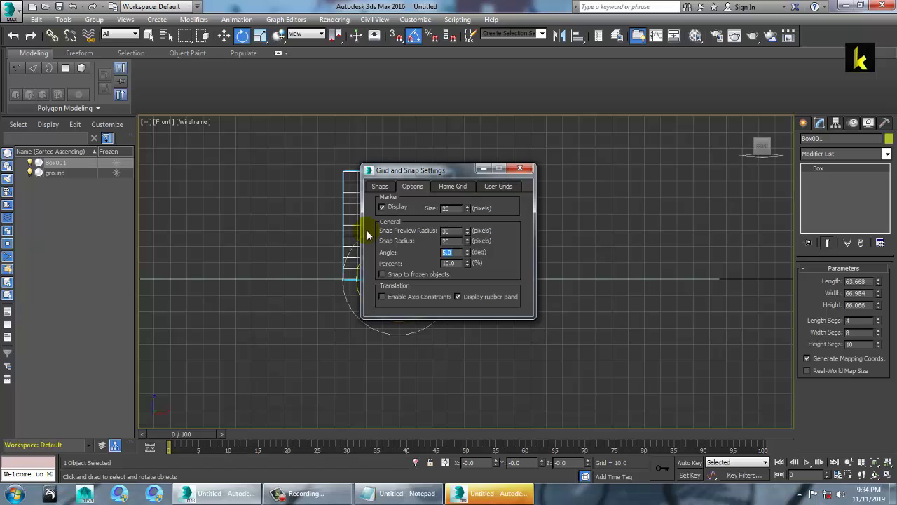
pyautogui.write('45')
pyautogui.click(520, 169)
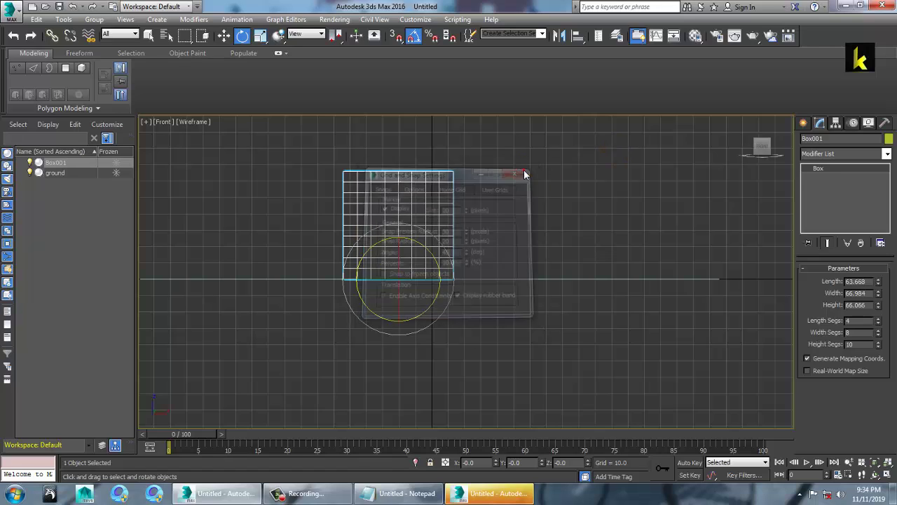
# Try out snapped rotation on the box in the Front viewport and return to the four-viewport layout
pyautogui.moveTo(436, 258)
pyautogui.mouseDown()
pyautogui.moveTo(428, 252)
pyautogui.moveTo(440, 260)
pyautogui.moveTo(438, 254)
pyautogui.mouseUp()
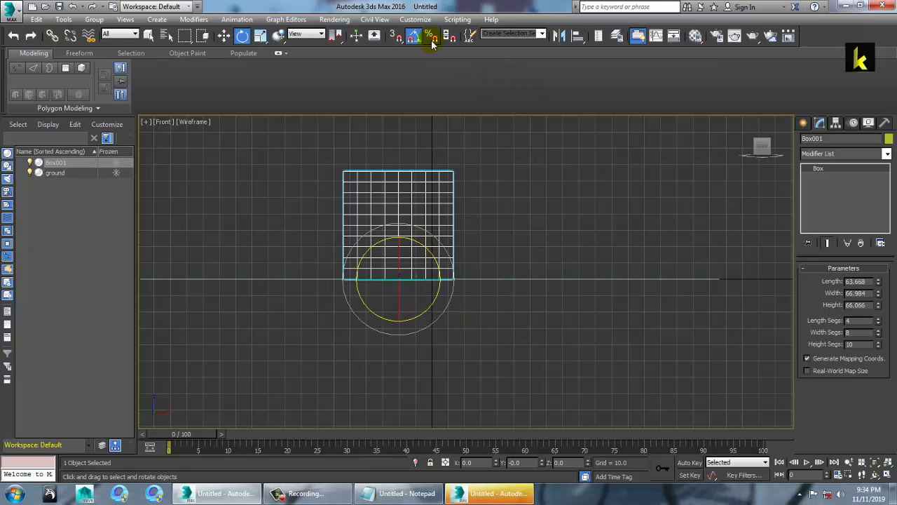
pyautogui.moveTo(434, 257); pyautogui.dragTo(407, 220)
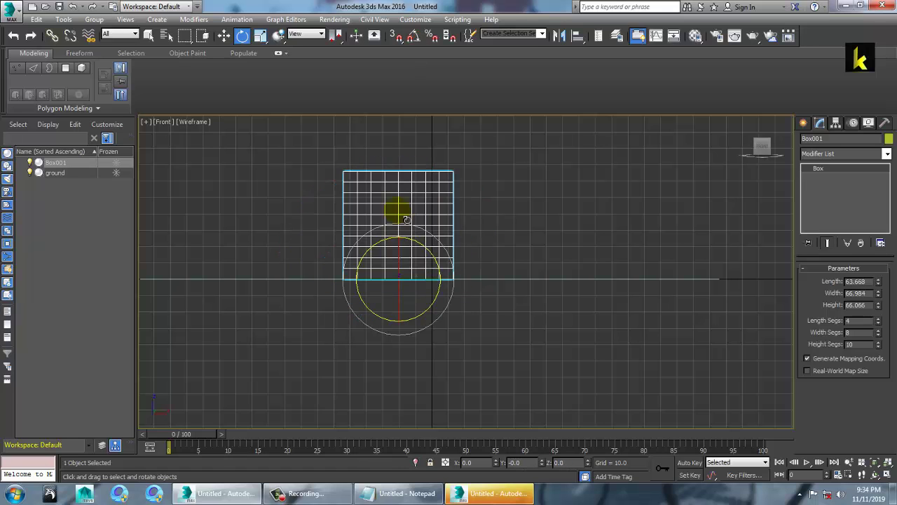
pyautogui.hotkey('alt', 'w')
# Maximize and restore the Perspective, Front, Top and Left viewports in turn, ending with the box selected in the maximized Perspective viewport
pyautogui.click(526, 314)
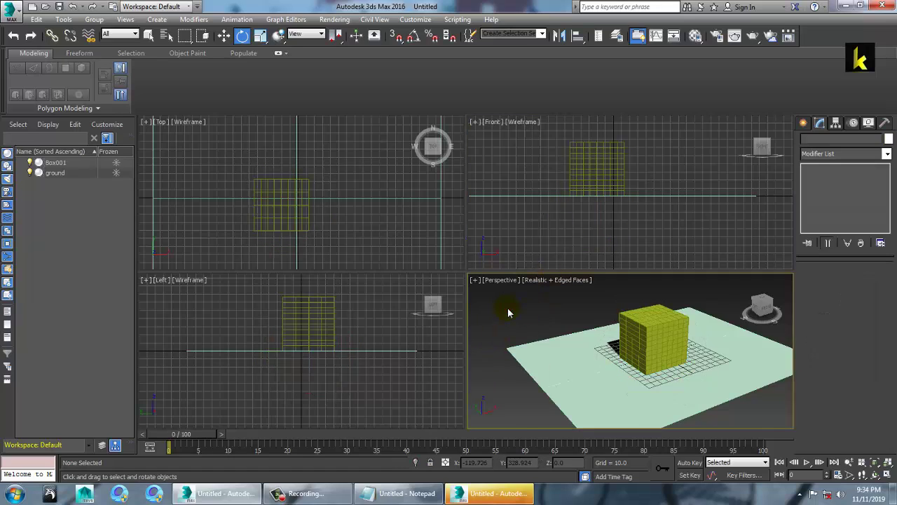
pyautogui.hotkey('alt', 'w')
pyautogui.hotkey('alt', 'w')
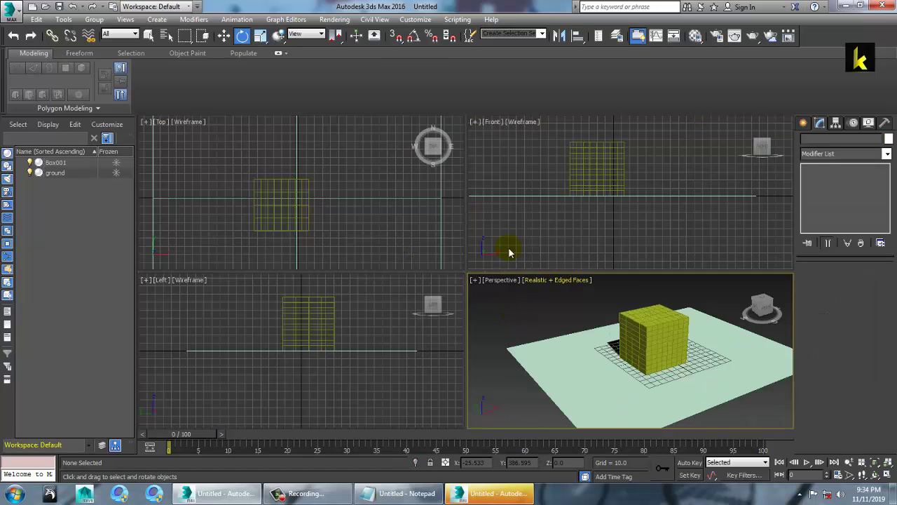
pyautogui.click(493, 184)
pyautogui.hotkey('alt', 'w')
pyautogui.hotkey('alt', 'w')
pyautogui.click(335, 228)
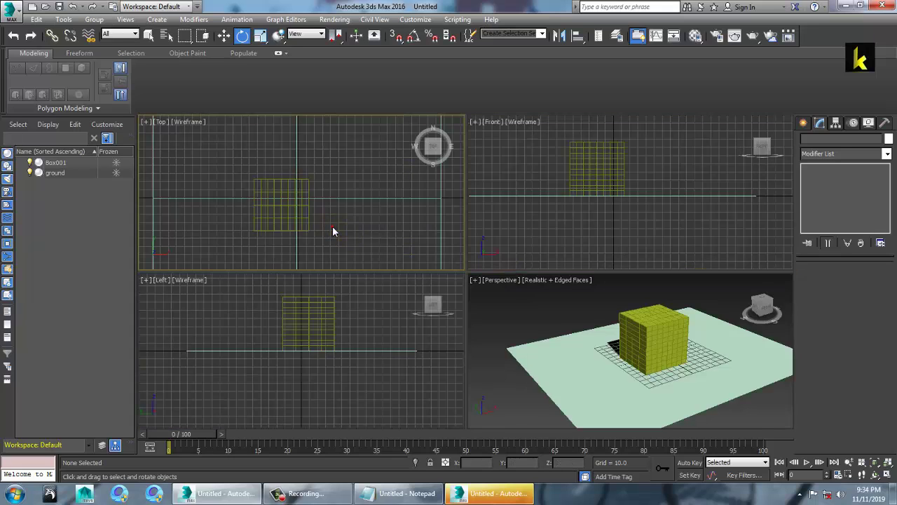
pyautogui.hotkey('alt', 'w')
pyautogui.hotkey('alt', 'w')
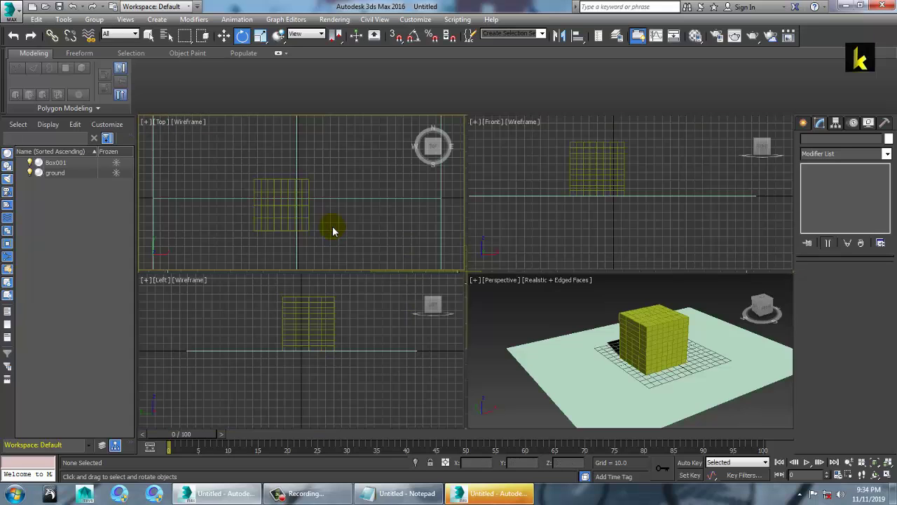
pyautogui.hotkey('alt', 'w')
pyautogui.hotkey('alt', 'w')
pyautogui.click(426, 334)
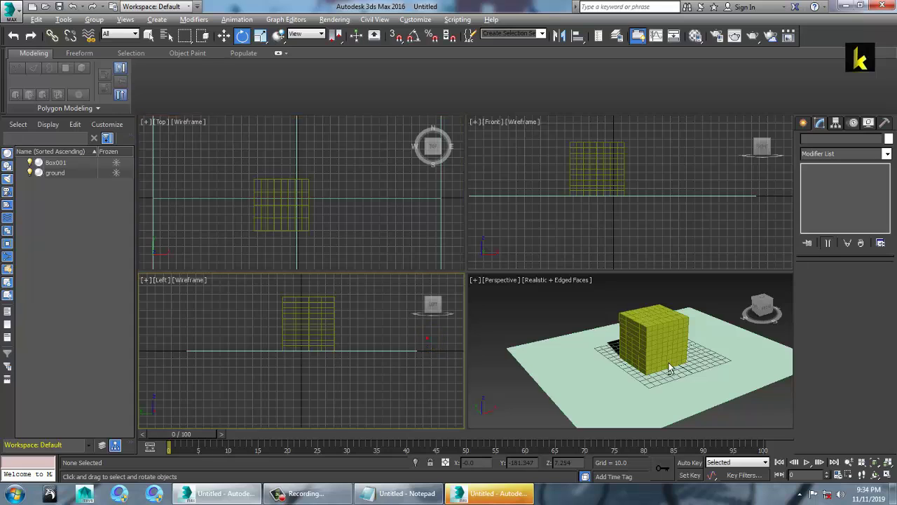
pyautogui.hotkey('alt', 'w')
pyautogui.hotkey('alt', 'w')
pyautogui.click(620, 343)
pyautogui.hotkey('alt', 'w')
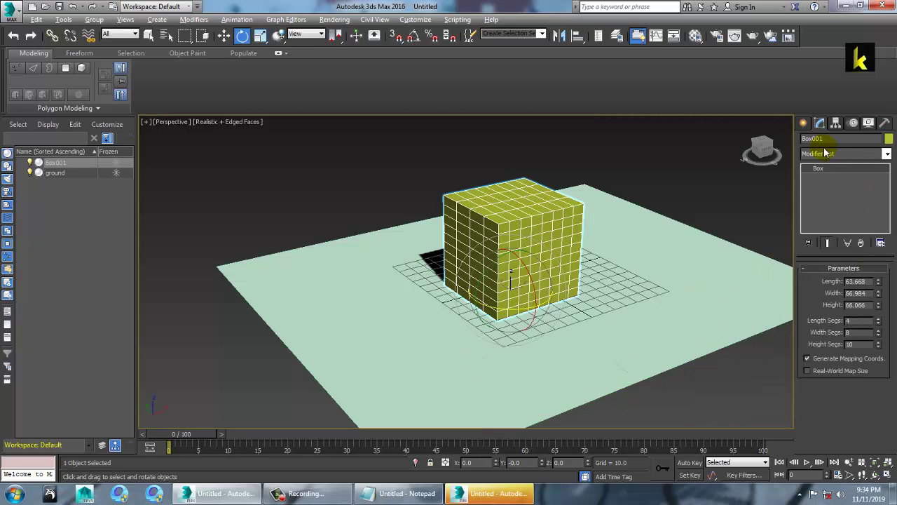
# Return to the four-viewport layout and create a sphere beside the box in the Top viewport
pyautogui.click(804, 123)
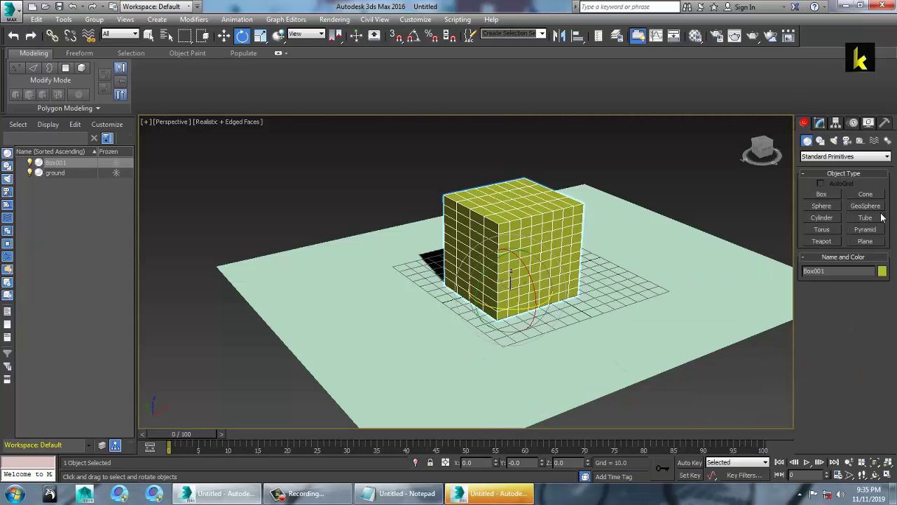
pyautogui.click(826, 211)
pyautogui.hotkey('alt', 'w')
pyautogui.moveTo(397, 209); pyautogui.dragTo(411, 236)
# Move the sphere up about 24 units along the Z axis in the Perspective viewport
pyautogui.press('w')
pyautogui.click(737, 324)
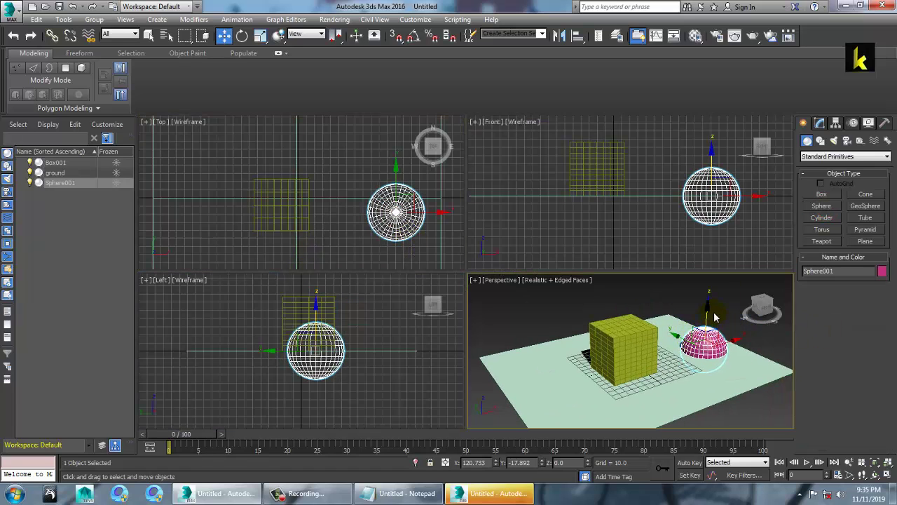
pyautogui.moveTo(713, 315); pyautogui.dragTo(713, 296)
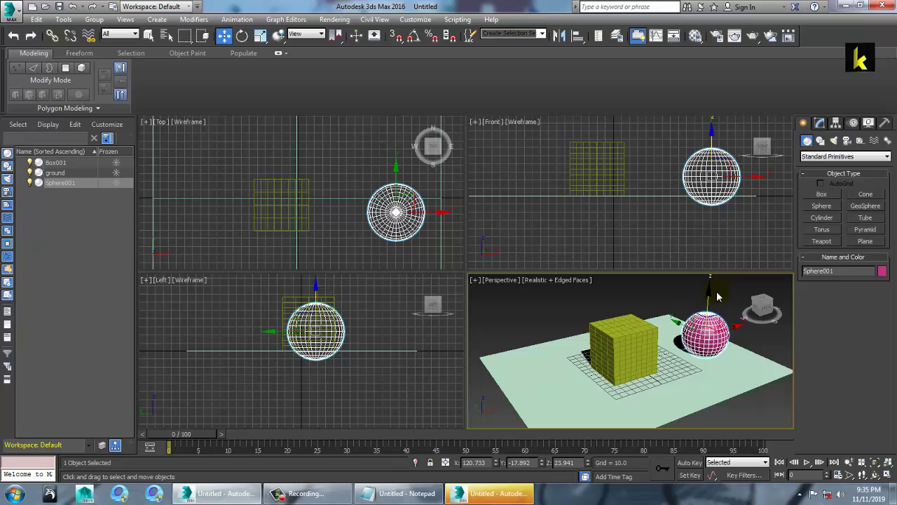
# Set the sphere's radius to about 35.8 and try out its hemisphere value
pyautogui.click(819, 123)
pyautogui.moveTo(874, 293)
pyautogui.mouseDown()
pyautogui.moveTo(881, 318)
pyautogui.moveTo(883, 303)
pyautogui.mouseUp()
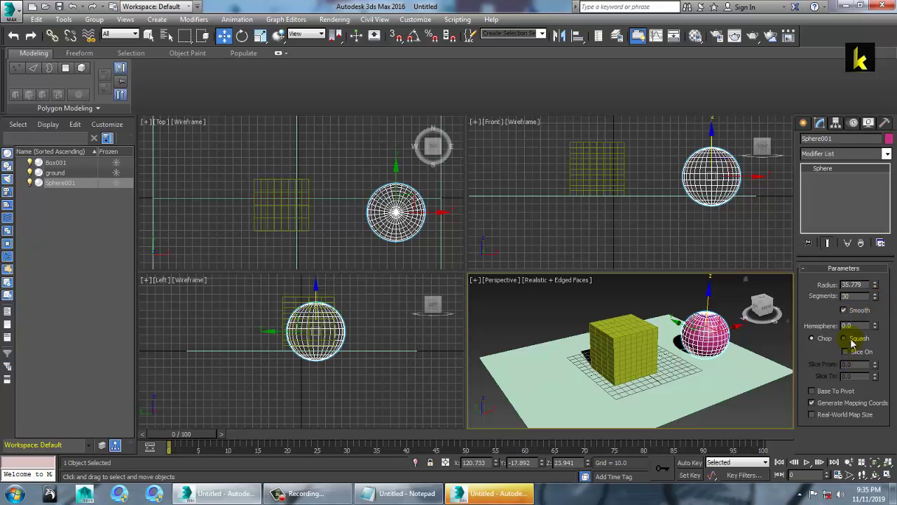
pyautogui.moveTo(875, 329); pyautogui.dragTo(892, 346)
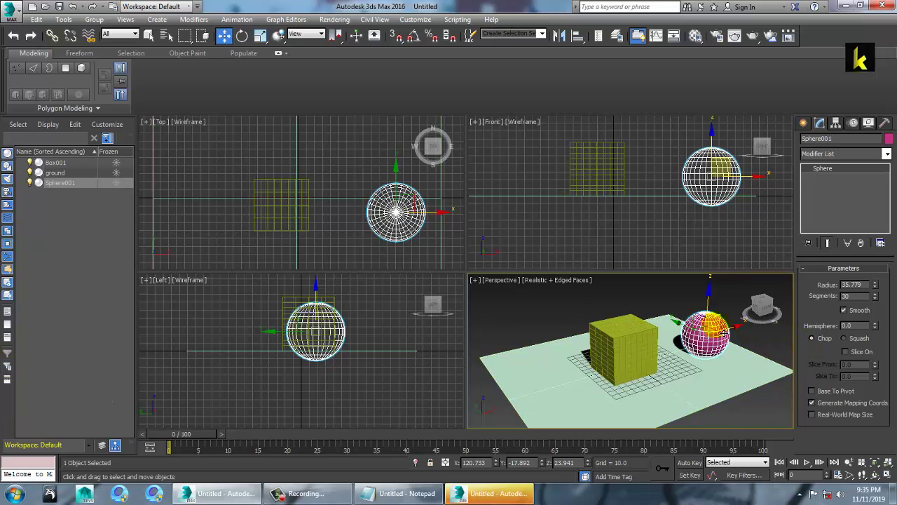
# Move the sphere along the X axis closer to the box, to about X 74, in the Perspective viewport
pyautogui.moveTo(739, 331); pyautogui.dragTo(713, 338)
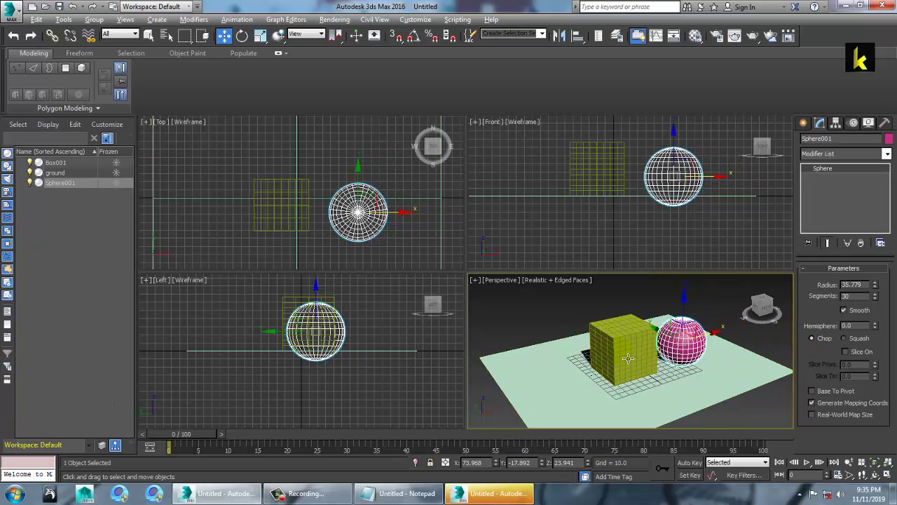
pyautogui.moveTo(629, 357); pyautogui.dragTo(617, 351, button='middle')
pyautogui.scroll(3, 587, 357)
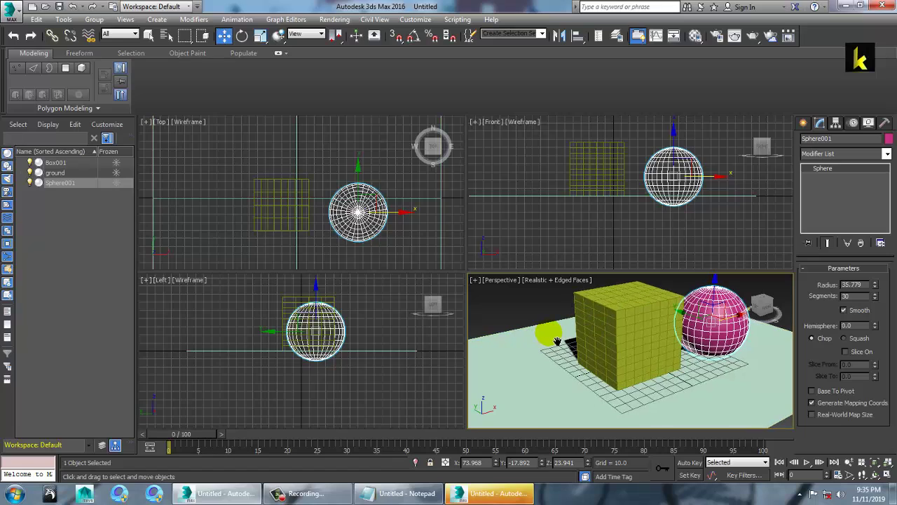
# Create a cylinder in the Top viewport on the side of the box opposite the sphere, with radius about 24 and height about 77
pyautogui.click(803, 124)
pyautogui.click(823, 219)
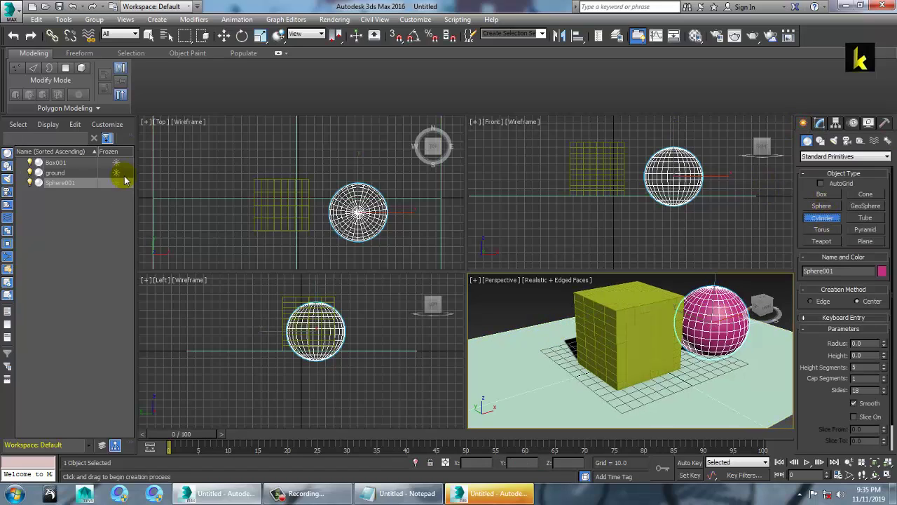
pyautogui.moveTo(206, 217); pyautogui.dragTo(231, 237)
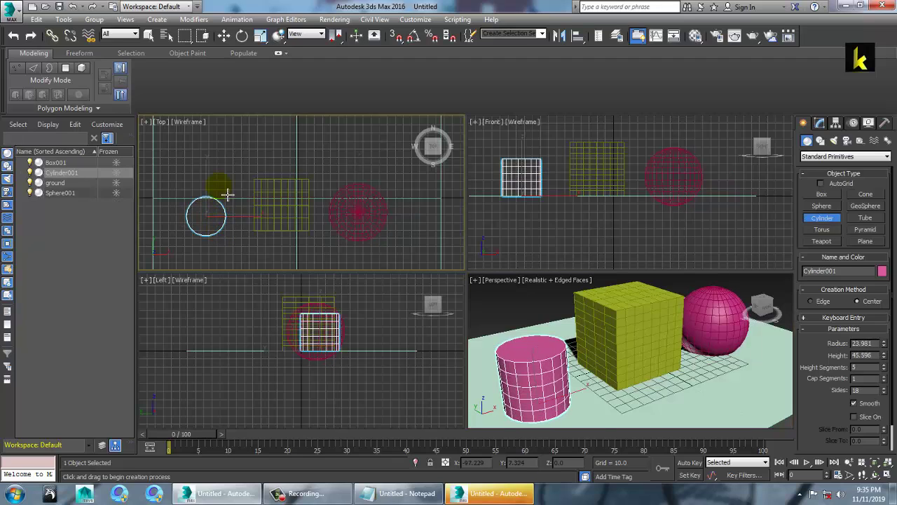
pyautogui.rightClick(439, 251)
pyautogui.keyDown('alt'); pyautogui.moveTo(561, 366); pyautogui.dragTo(701, 337, button='middle'); pyautogui.keyUp('alt')
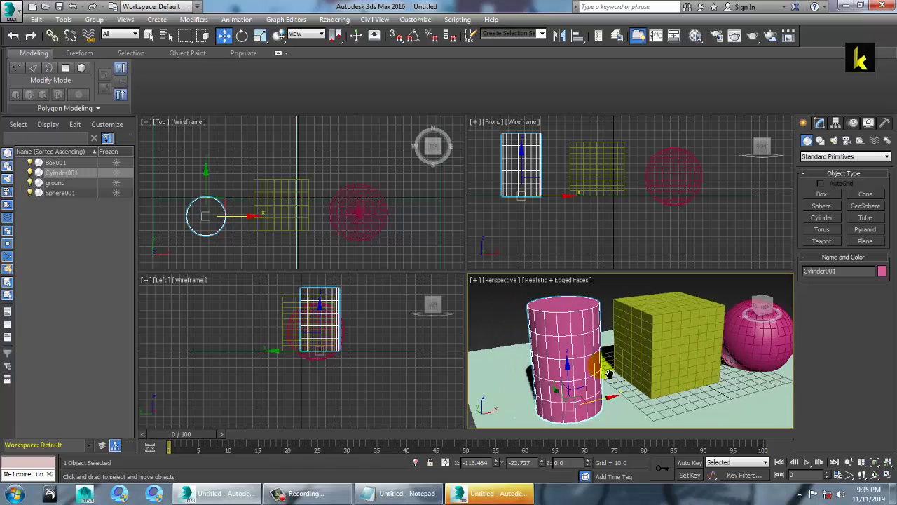
# Change the cylinder's radius to about 23.3 and its height to about 82.8
pyautogui.click(820, 123)
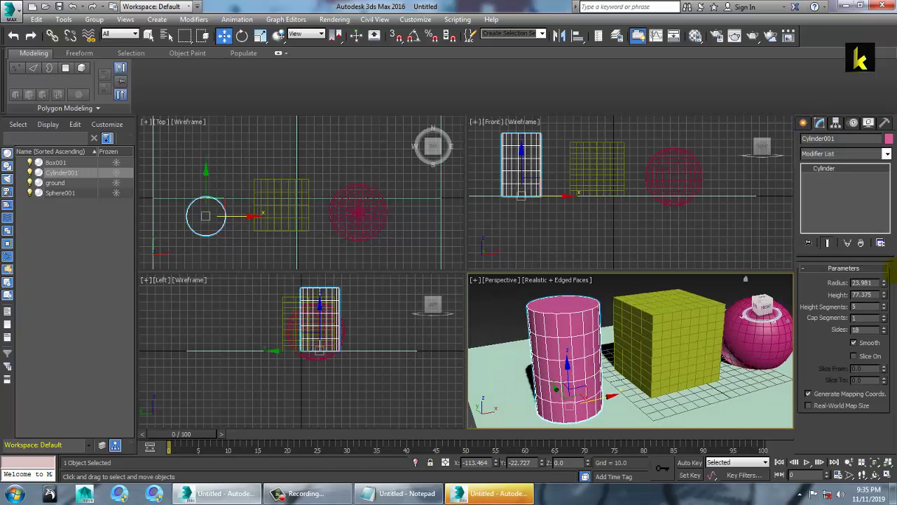
pyautogui.moveTo(885, 284); pyautogui.dragTo(12, 294)
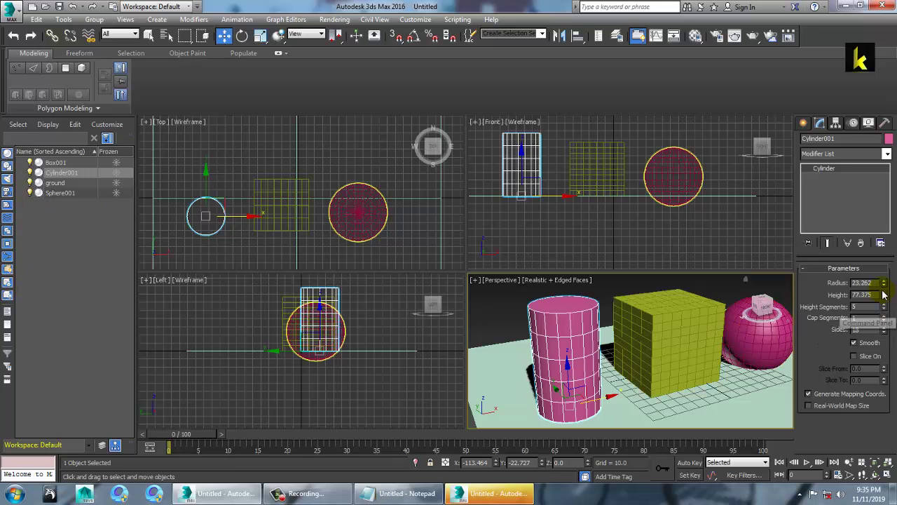
pyautogui.moveTo(884, 294); pyautogui.dragTo(8, 311)
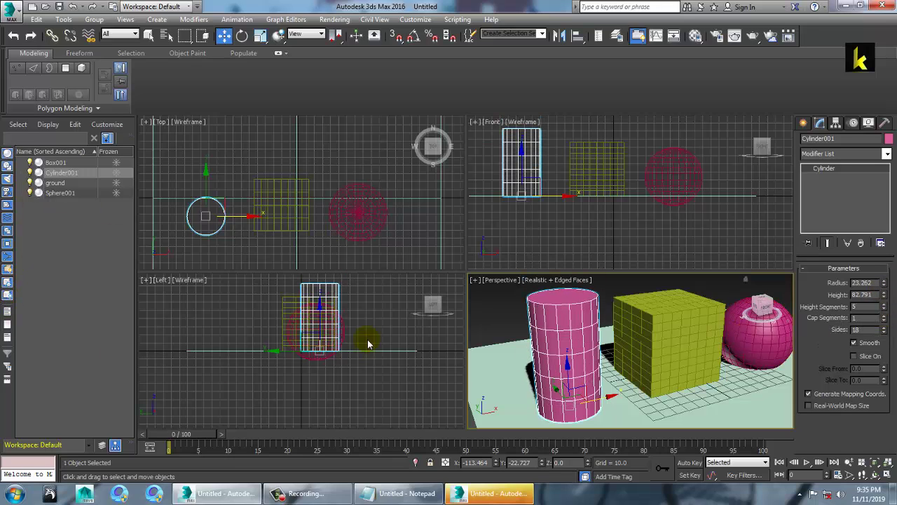
# Set the cylinder to 2 height segments, 8 cap segments and 36 sides
pyautogui.moveTo(887, 308)
pyautogui.mouseDown()
pyautogui.moveTo(887, 290)
pyautogui.moveTo(885, 316)
pyautogui.moveTo(895, 323)
pyautogui.mouseUp()
pyautogui.keyDown('alt'); pyautogui.moveTo(579, 332); pyautogui.dragTo(578, 345, button='middle'); pyautogui.keyUp('alt')
pyautogui.moveTo(885, 330)
pyautogui.mouseDown()
pyautogui.moveTo(891, 338)
pyautogui.moveTo(886, 329)
pyautogui.mouseUp()
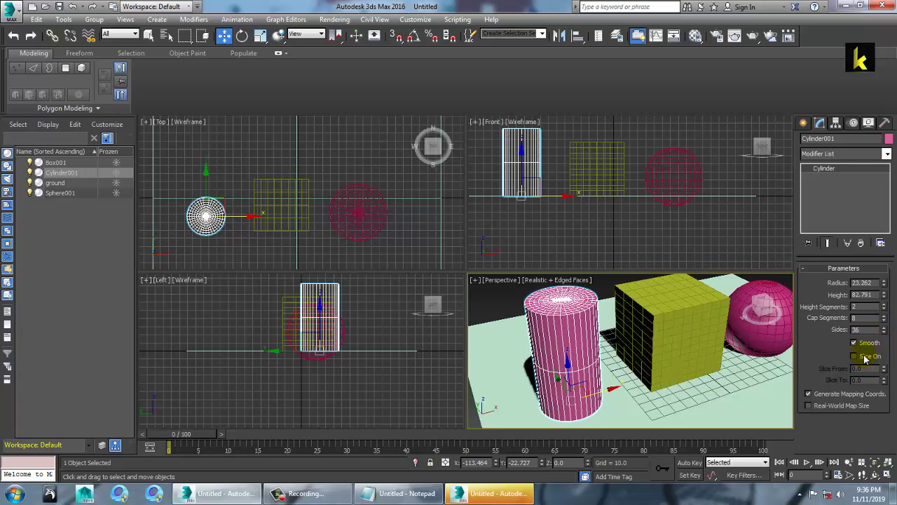
# Enable slicing on the cylinder, from 317.5 to -25, to cut out a narrow wedge
pyautogui.moveTo(887, 371); pyautogui.dragTo(892, 245)
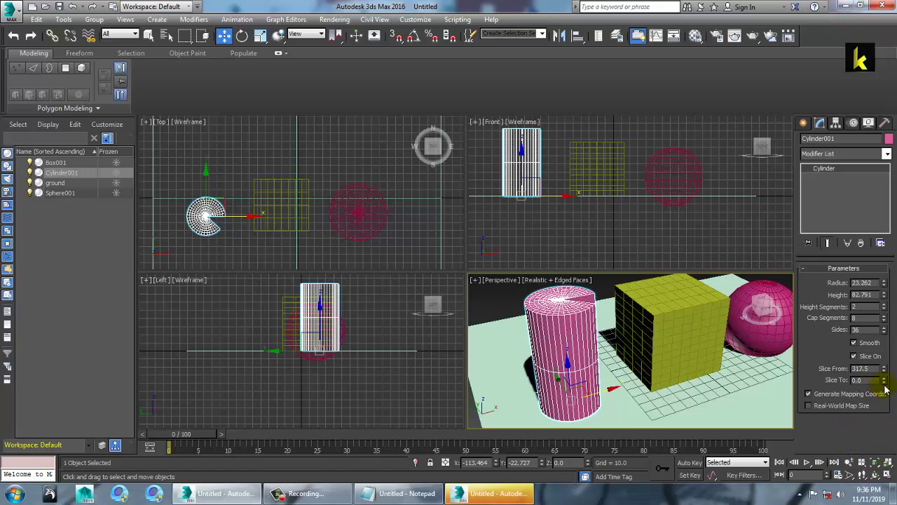
pyautogui.moveTo(887, 381); pyautogui.dragTo(25, 399)
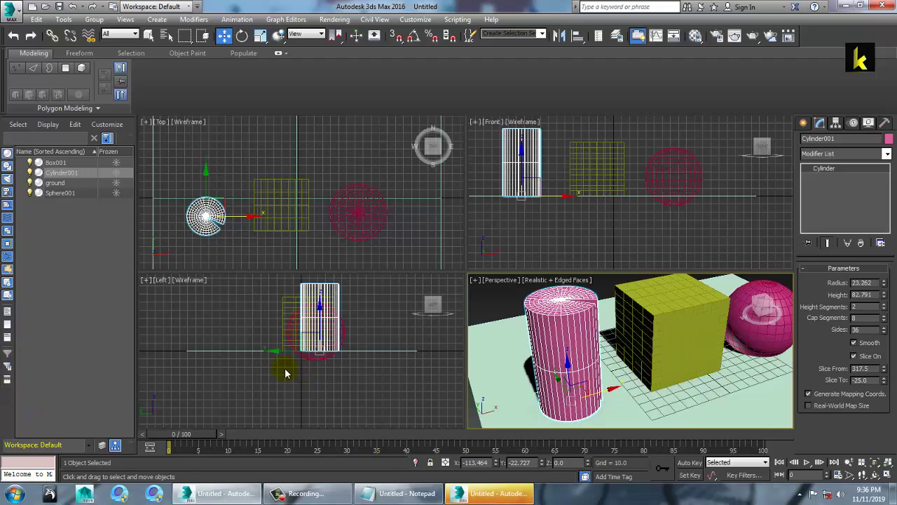
# Return to the standard primitives and select the ground plane in the Perspective viewport
pyautogui.click(805, 122)
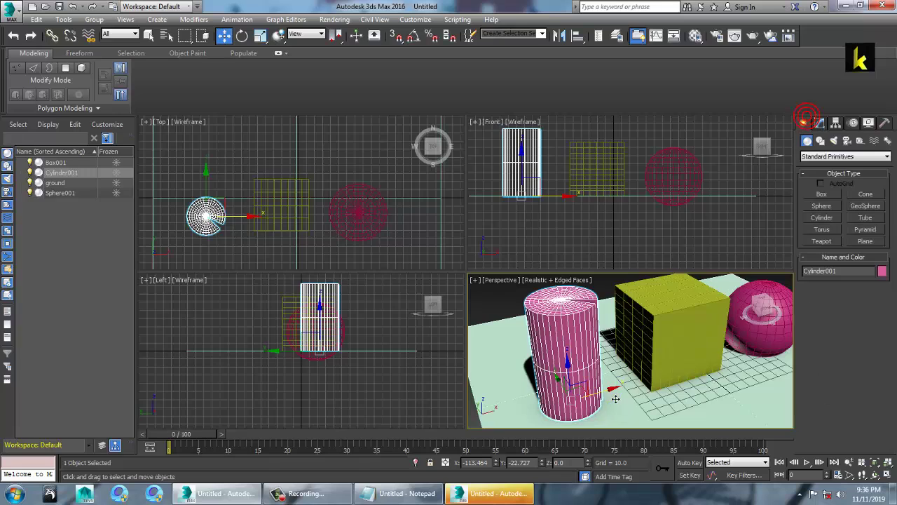
pyautogui.scroll(-4, 579, 374)
pyautogui.keyDown('alt'); pyautogui.moveTo(579, 374); pyautogui.dragTo(591, 377, button='middle'); pyautogui.keyUp('alt')
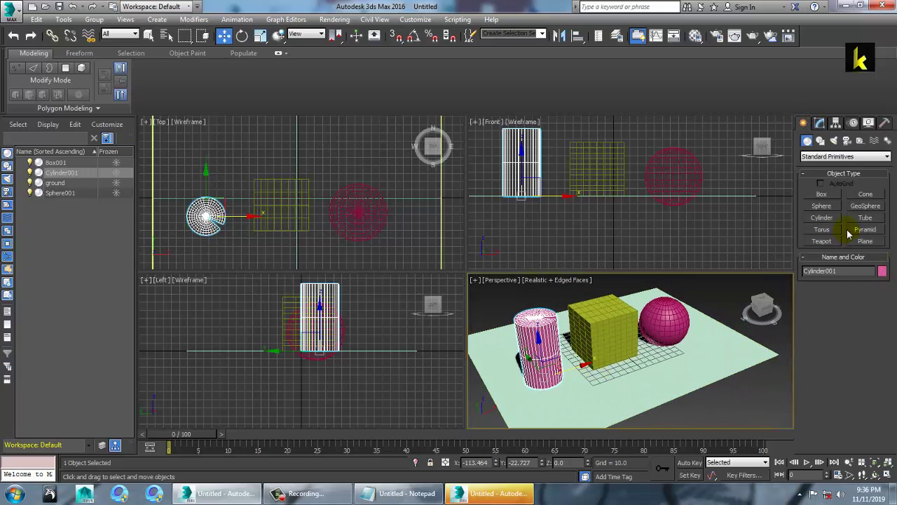
pyautogui.click(683, 367)
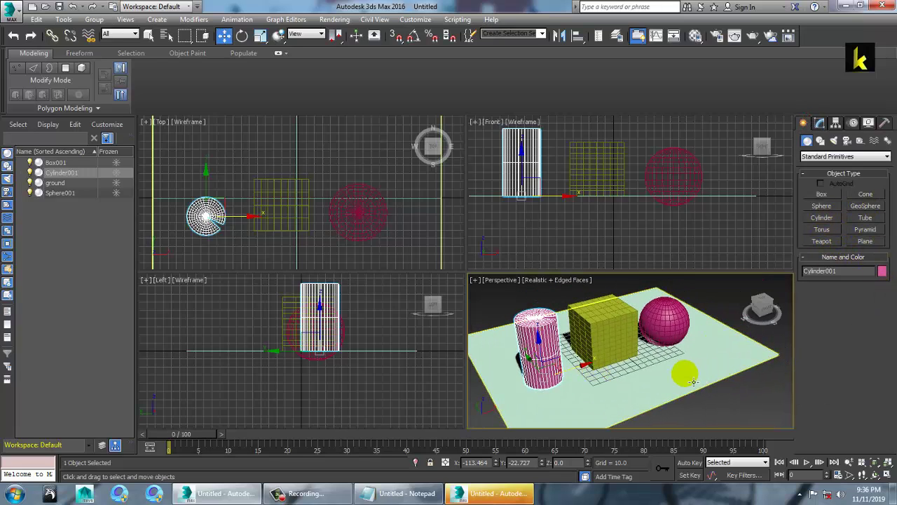
pyautogui.keyDown('alt'); pyautogui.moveTo(651, 385); pyautogui.dragTo(640, 380, button='middle'); pyautogui.keyUp('alt')
pyautogui.scroll(3, 640, 380)
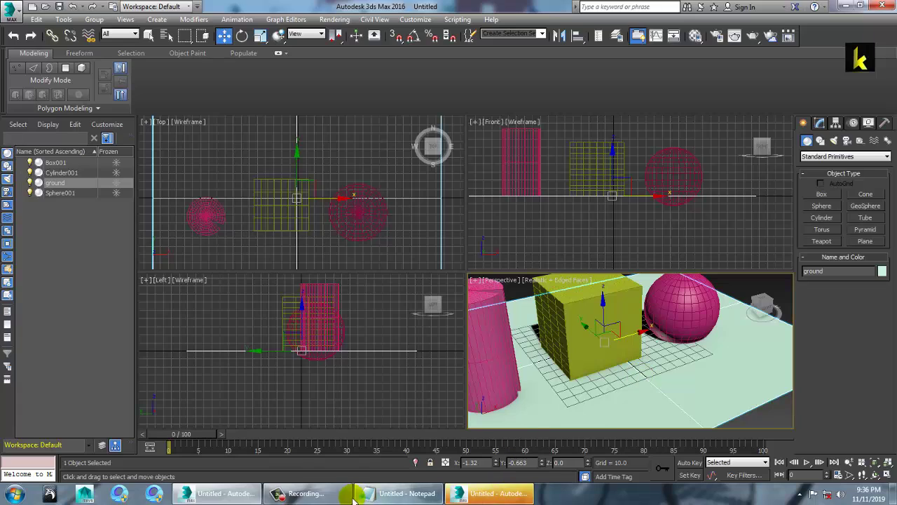
pyautogui.click(302, 493)
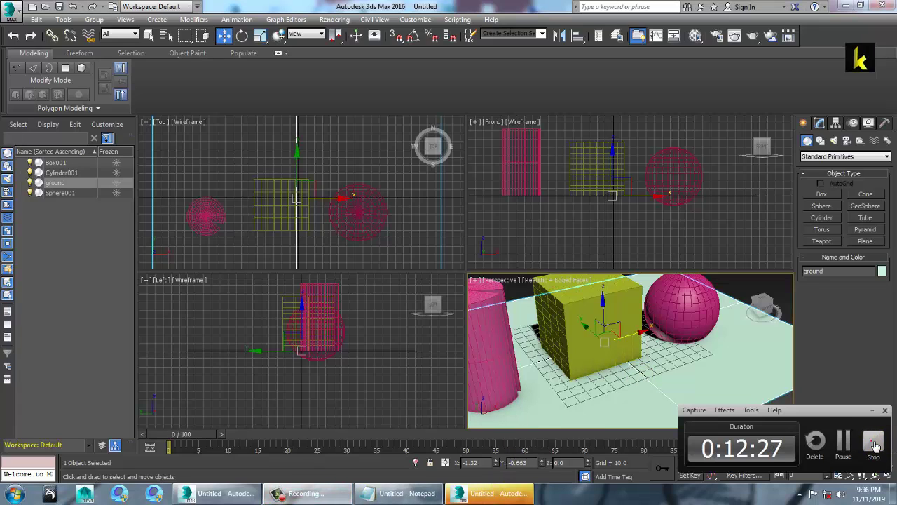